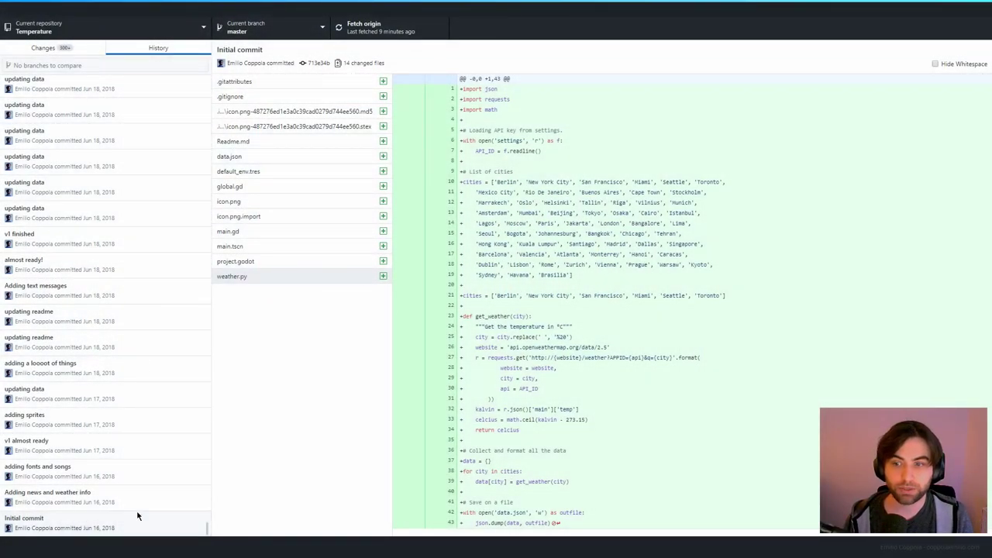
# Step: Select the Initial commit in GitHub Desktop to review weather.py
pyautogui.click(149, 518)
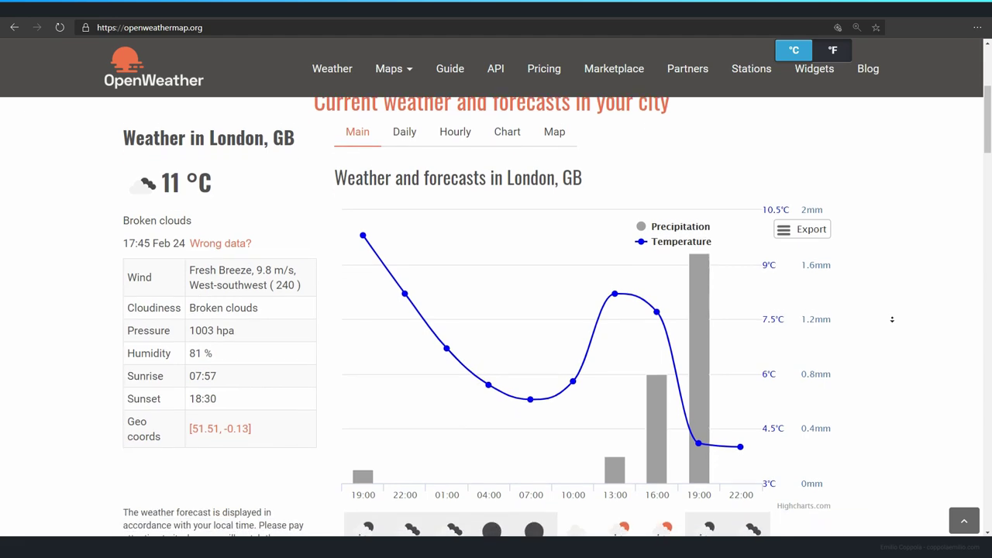
# Step: Show OpenWeather's API pricing plans and highlight the free plan's 60 calls per minute
pyautogui.middleClick(891, 320)
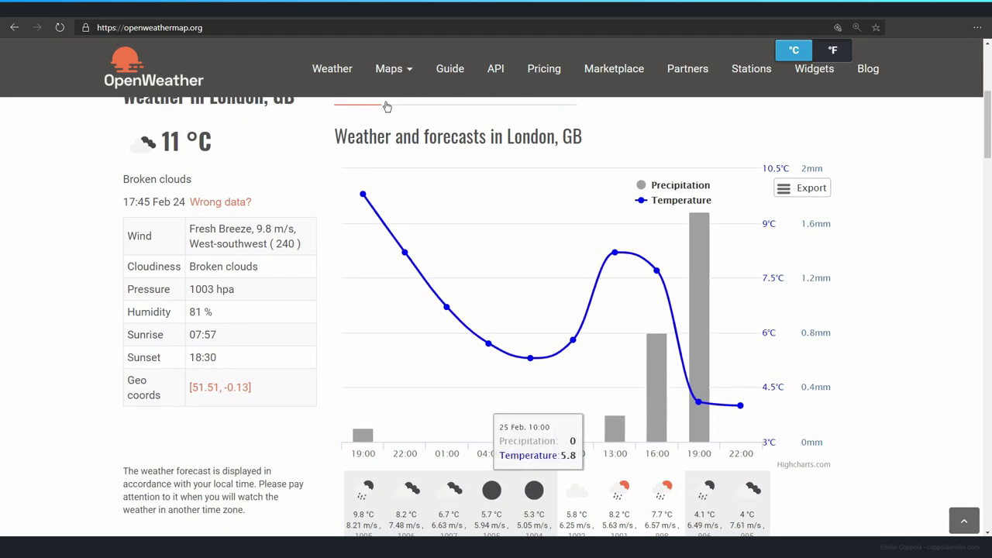
pyautogui.click(493, 70)
pyautogui.click(779, 222)
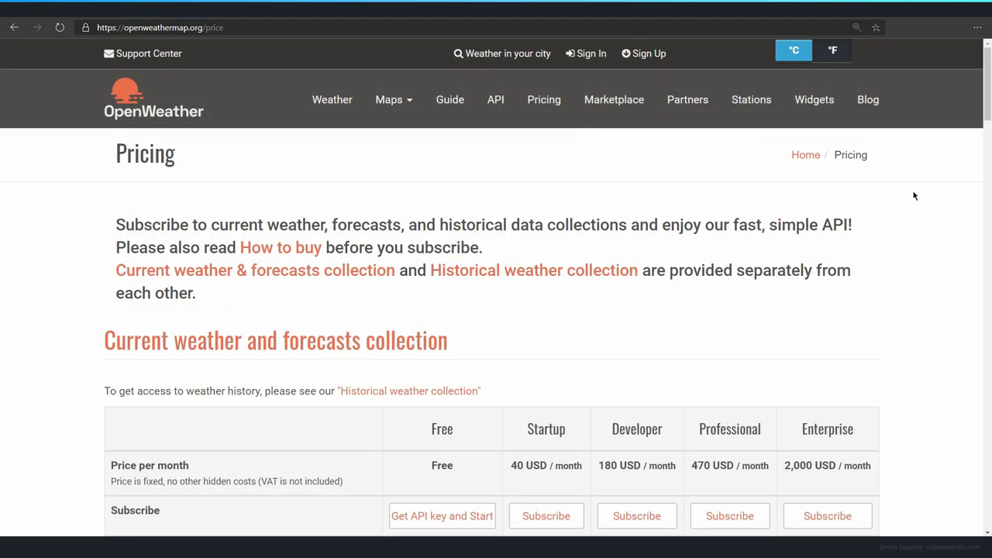
pyautogui.scroll(-3, 907, 195)
pyautogui.doubleClick(411, 333)
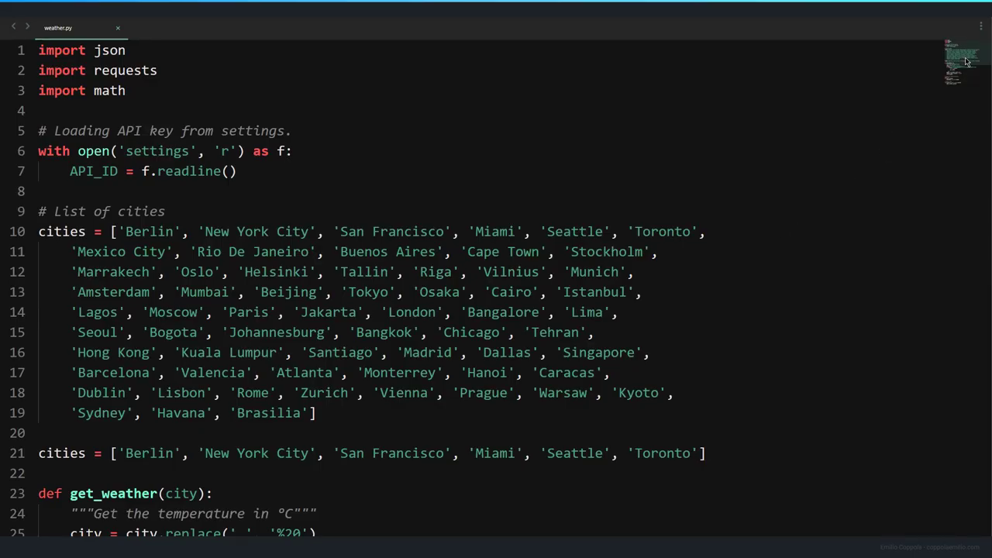
# Step: Scroll weather.py past get_weather and the city loop to the data.json save
pyautogui.scroll(-5, 961, 75)
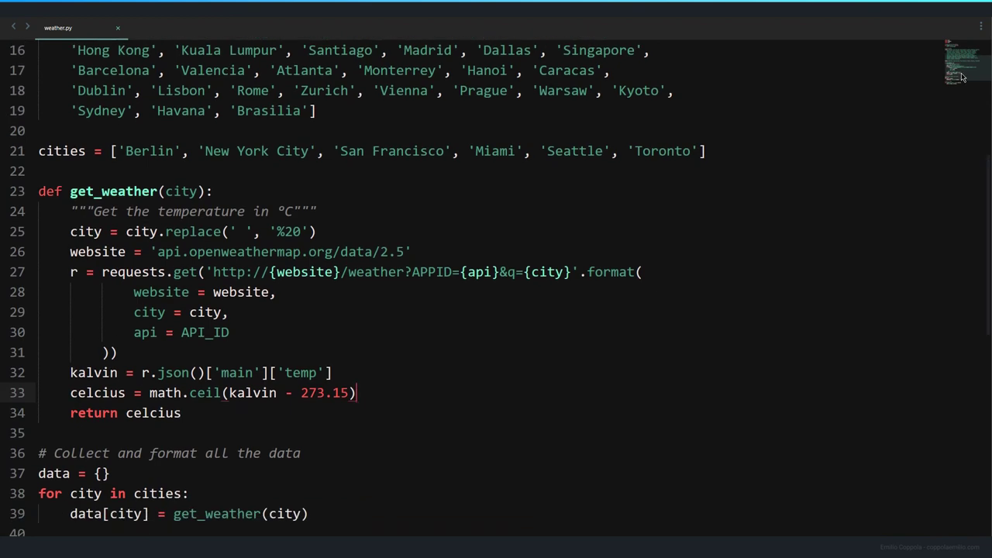
pyautogui.scroll(-3, 962, 77)
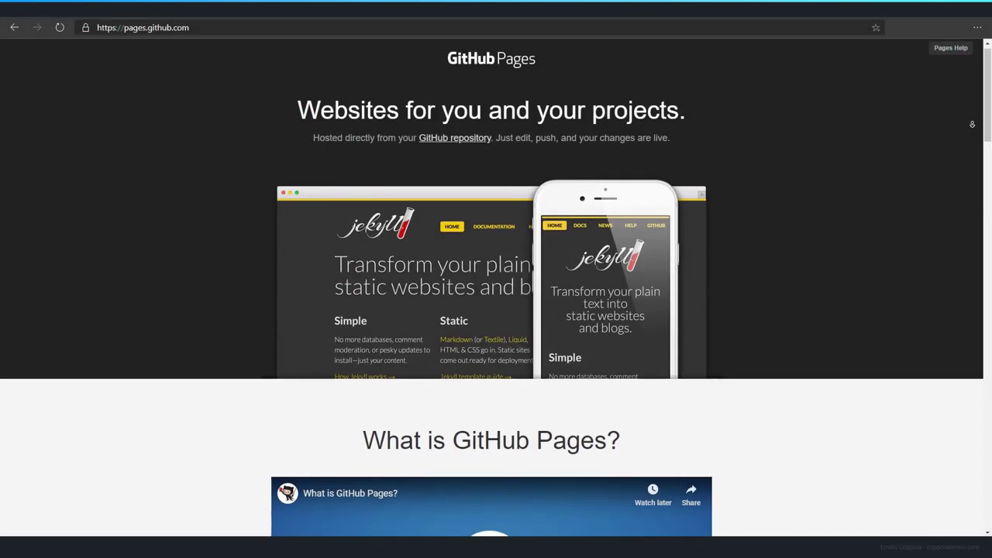
# Step: Scroll the GitHub Pages intro past the video to the 'Ready to get started?' steps
pyautogui.scroll(-1, 972, 124)
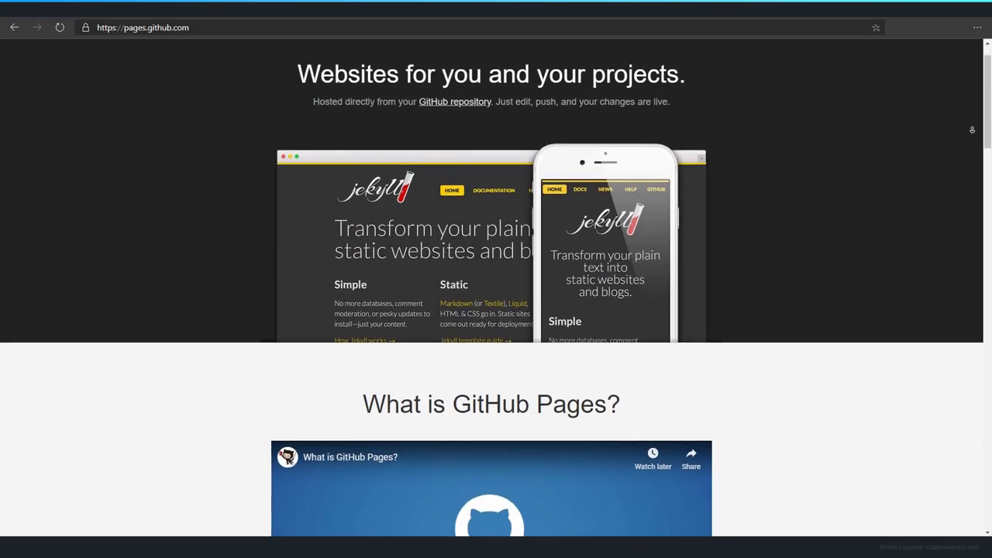
pyautogui.scroll(-1, 973, 132)
pyautogui.scroll(-1, 973, 136)
pyautogui.scroll(-1, 973, 136)
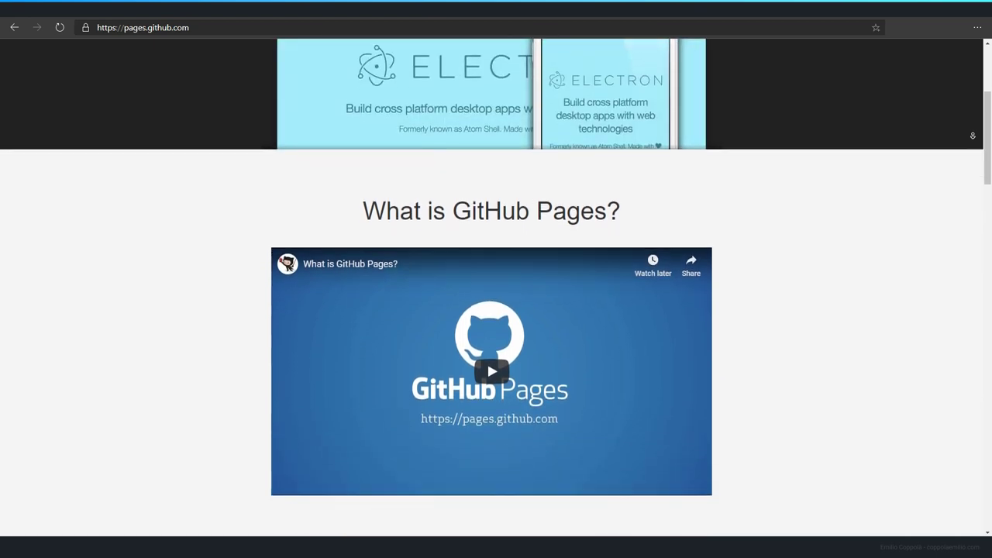
pyautogui.scroll(-1, 973, 136)
pyautogui.scroll(-1, 972, 135)
pyautogui.scroll(-1, 973, 136)
pyautogui.scroll(-1, 972, 136)
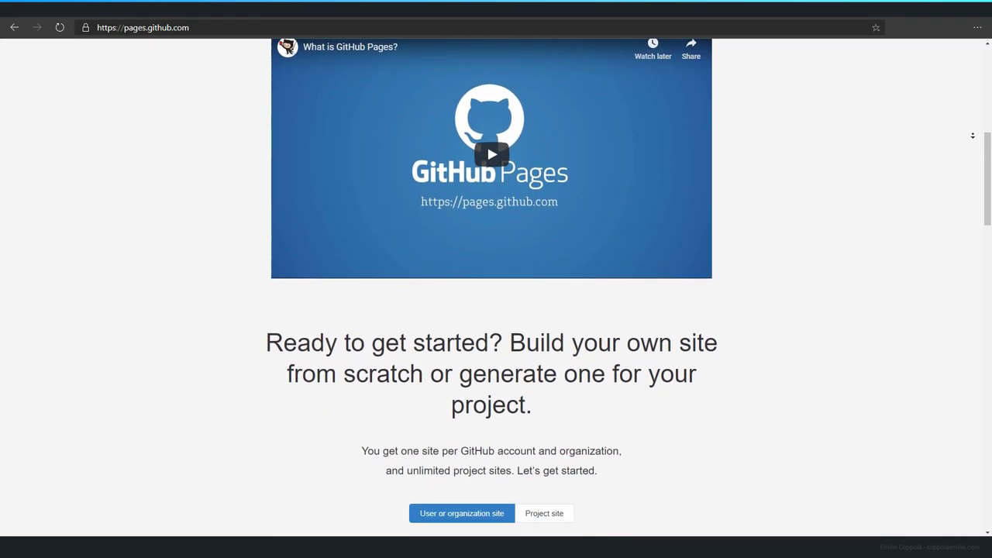
pyautogui.scroll(-1, 973, 135)
pyautogui.scroll(-1, 973, 135)
pyautogui.scroll(-1, 972, 135)
pyautogui.scroll(-1, 973, 136)
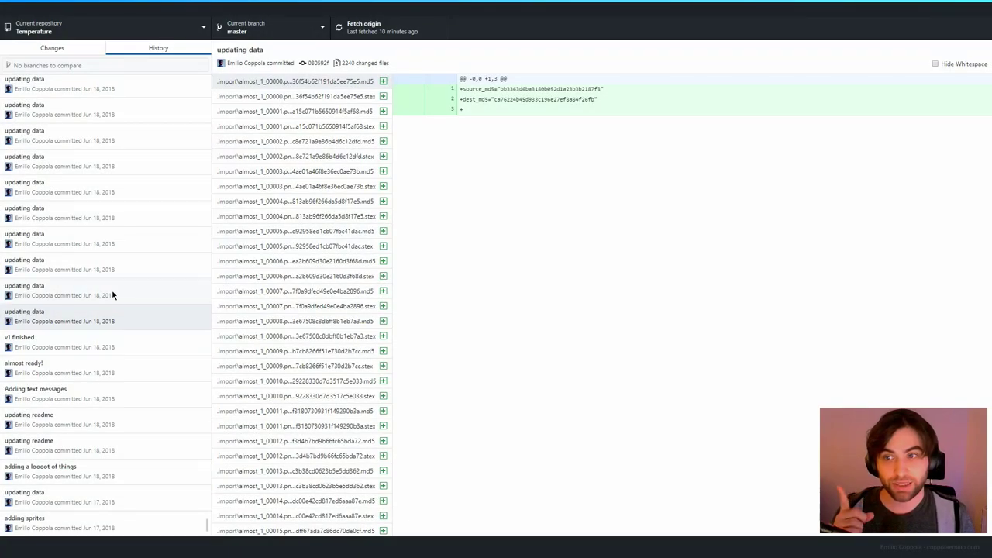
# Step: View the commit adding updater.py and another commit's data.json changes
pyautogui.click(115, 292)
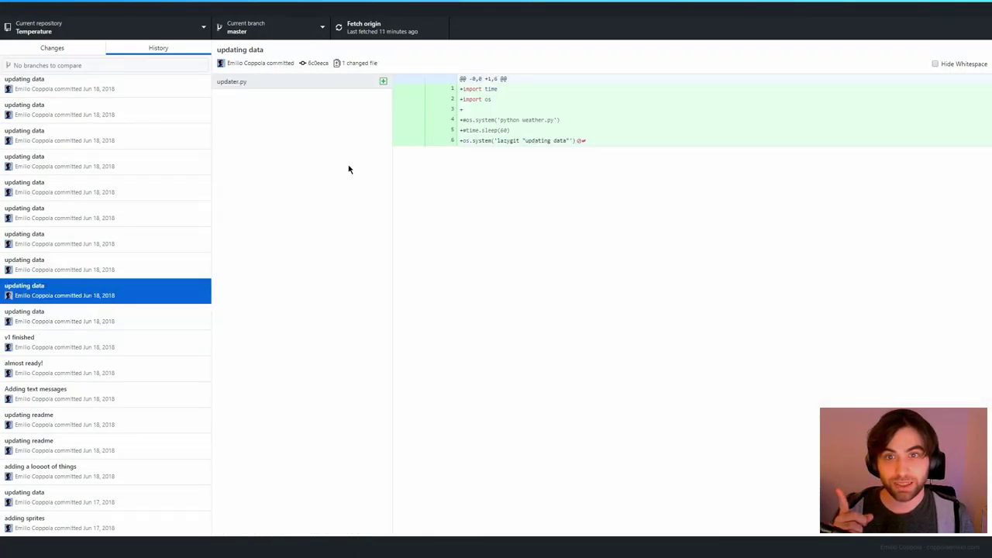
pyautogui.click(129, 253)
pyautogui.scroll(2, 128, 254)
pyautogui.scroll(1, 128, 254)
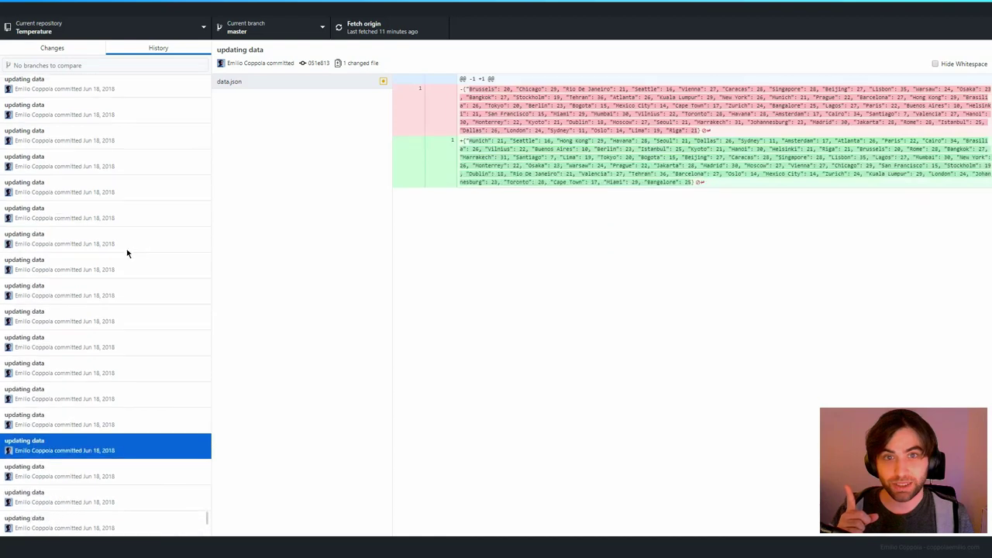
# Step: Compare temperatures in a different 'updating data' commit, then scroll up the history
pyautogui.click(105, 292)
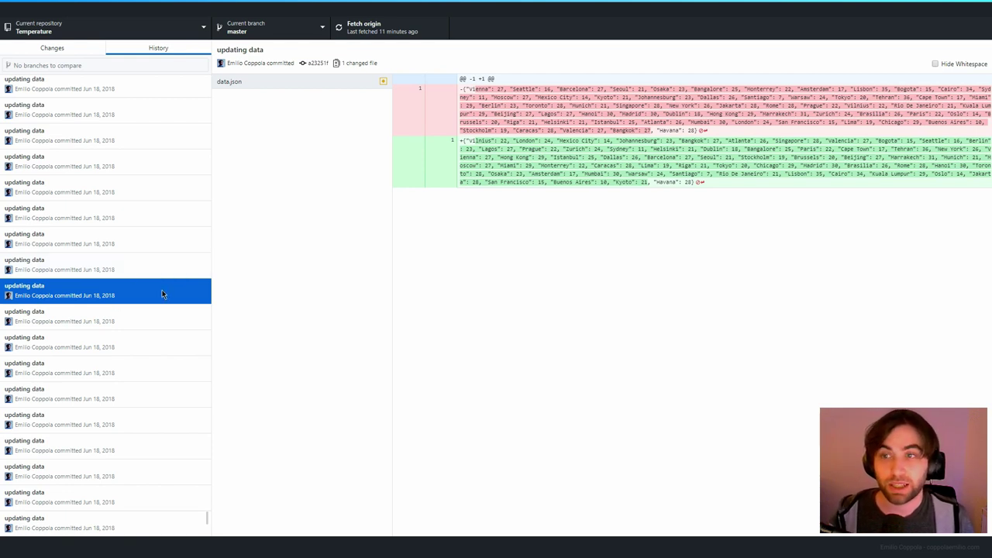
pyautogui.scroll(5, 163, 293)
pyautogui.scroll(5, 164, 293)
pyautogui.scroll(3, 164, 294)
pyautogui.scroll(3, 165, 295)
pyautogui.scroll(2, 165, 296)
pyautogui.scroll(3, 166, 296)
pyautogui.scroll(3, 166, 297)
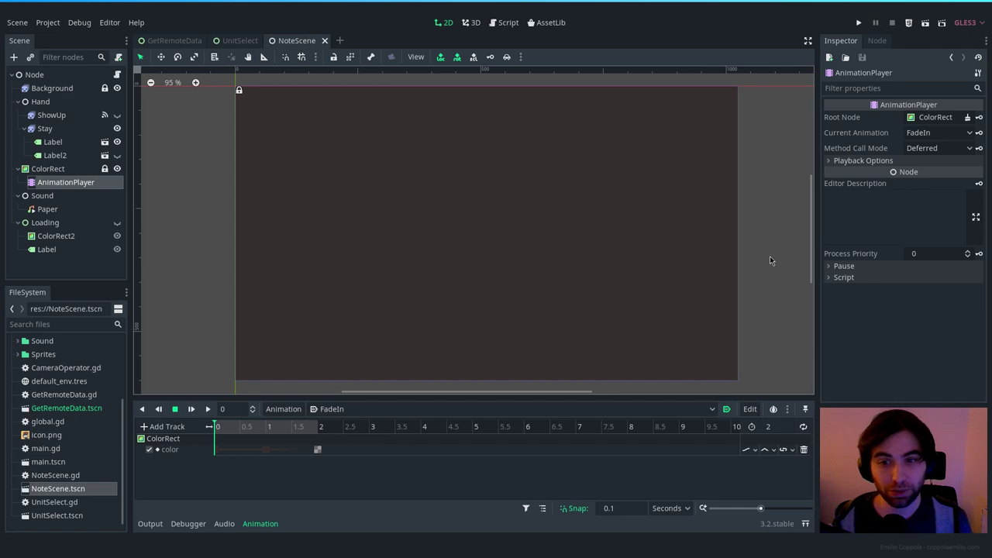
# Step: Play the note's FadeIn animation and zoom in on the letter
pyautogui.click(208, 409)
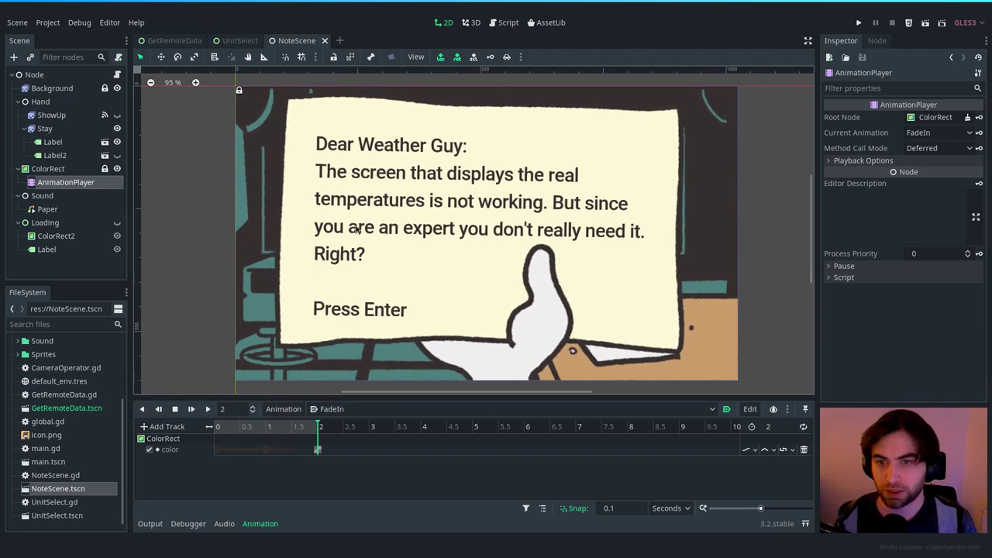
pyautogui.scroll(2, 356, 228)
pyautogui.scroll(5, 310, 236)
pyautogui.scroll(4, 283, 243)
pyautogui.scroll(2, 287, 245)
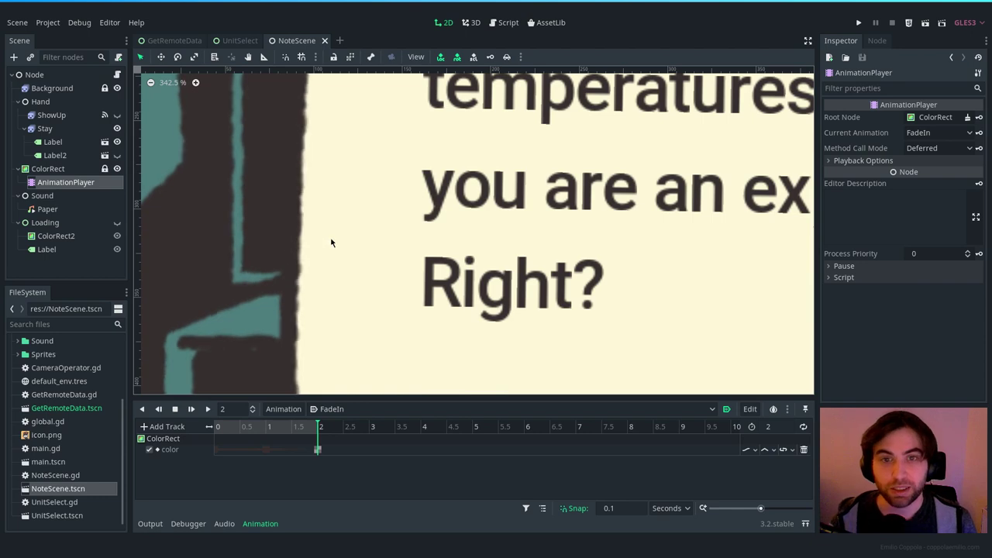
pyautogui.scroll(-4, 336, 238)
pyautogui.scroll(-4, 345, 240)
pyautogui.scroll(-2, 347, 242)
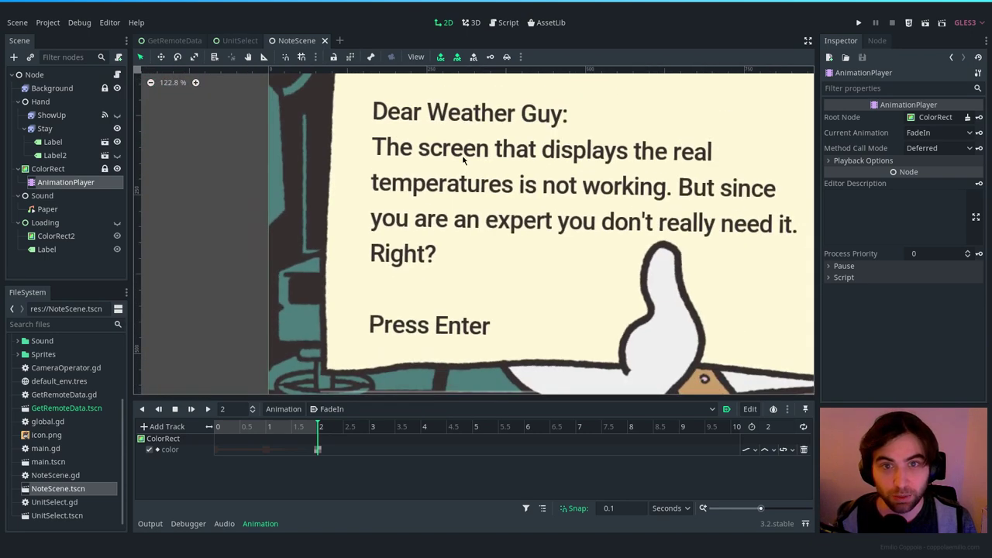
# Step: Select the letter's Label node on the note canvas
pyautogui.click(535, 190)
pyautogui.moveTo(551, 186); pyautogui.dragTo(531, 193, button='middle')
pyautogui.scroll(-2, 310, 209)
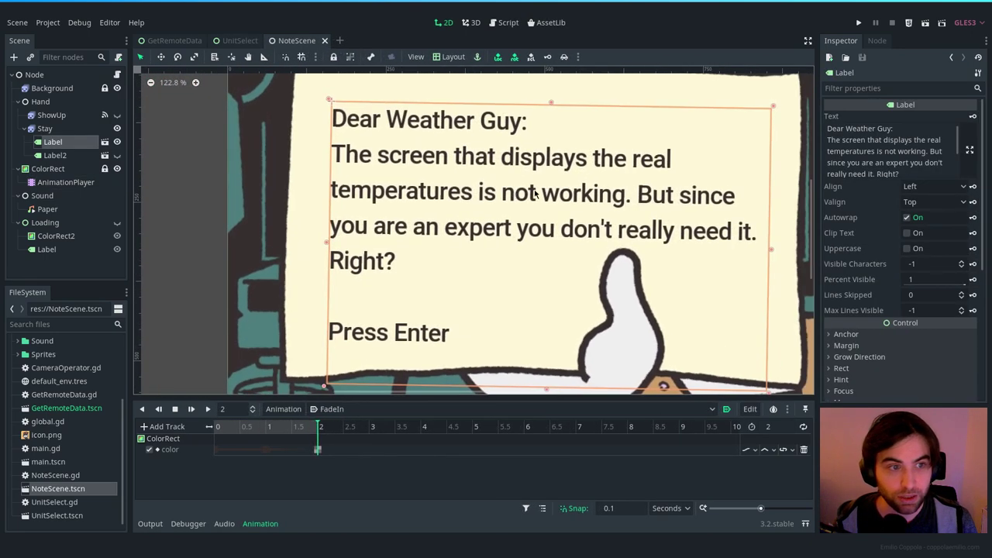
# Step: Open the TextOnHand scene and play its 'text' rotation animation on AnimationPlayer
pyautogui.click(104, 142)
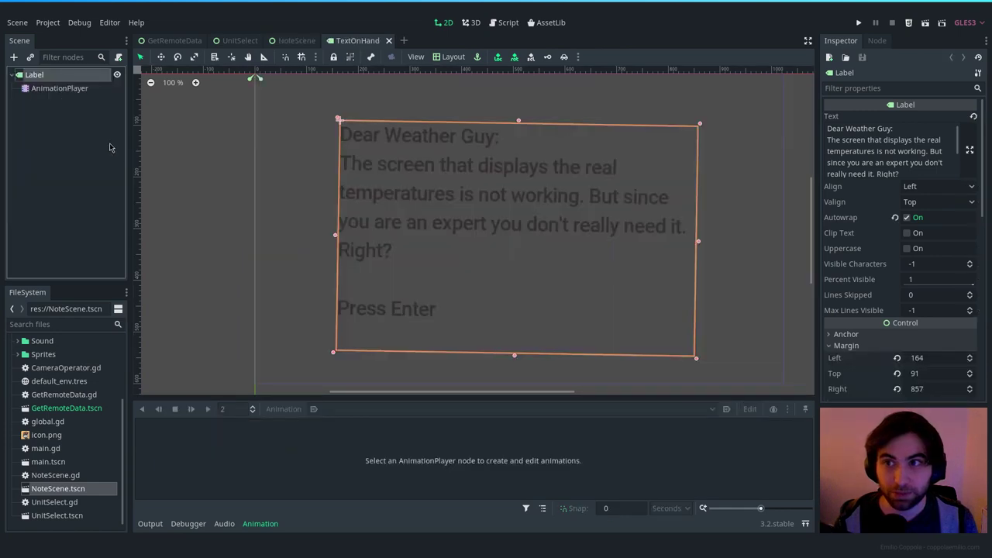
pyautogui.click(62, 88)
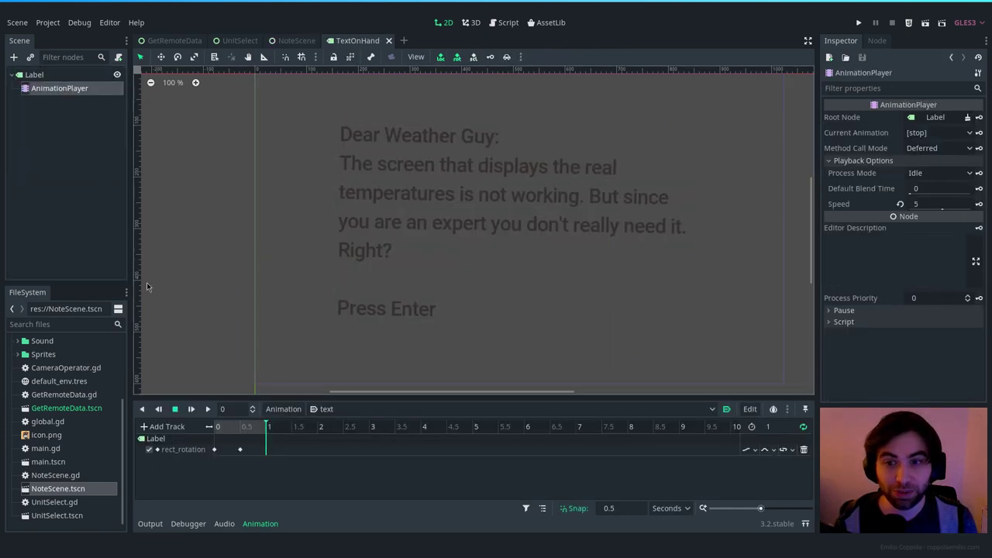
pyautogui.click(206, 409)
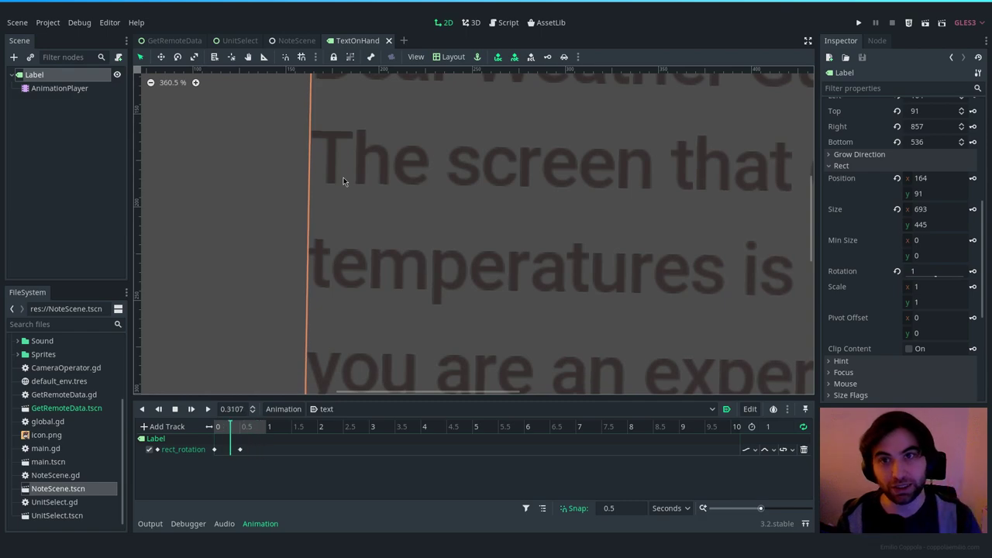
pyautogui.scroll(-2, 365, 193)
pyautogui.scroll(-4, 411, 209)
pyautogui.moveTo(441, 218); pyautogui.dragTo(414, 184, button='middle')
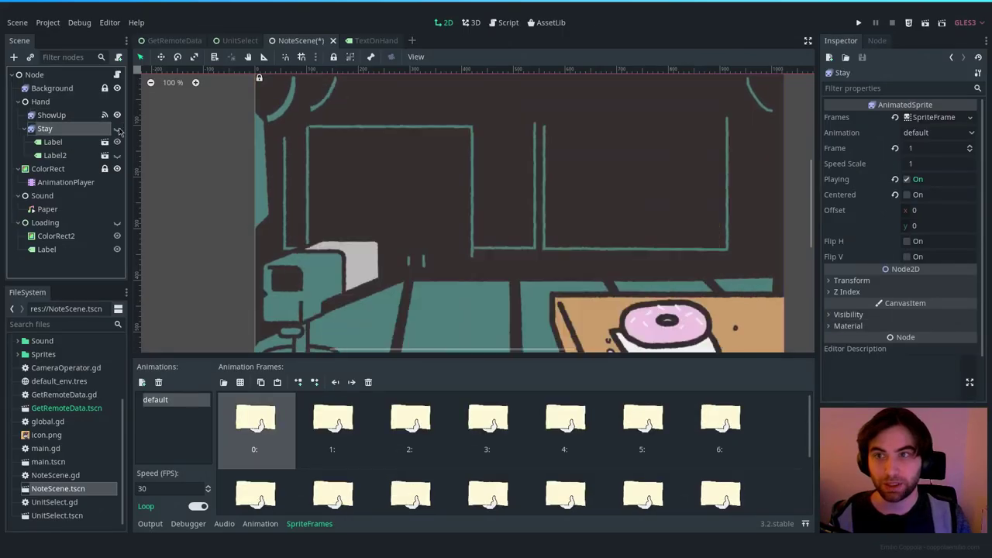
# Step: Scrub the ShowUp sprite's Frame up to 17, then revert it to frame 0
pyautogui.click(82, 115)
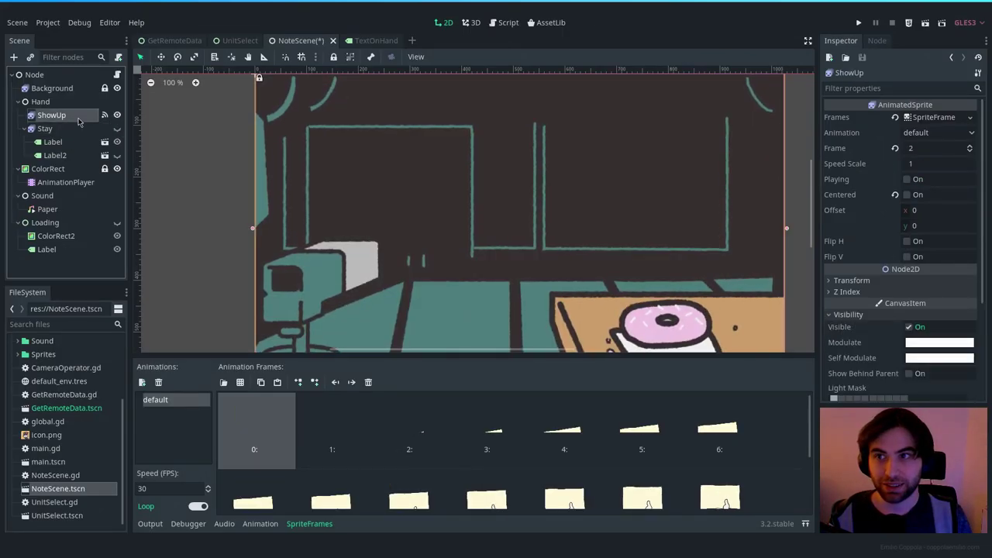
pyautogui.scroll(-3, 348, 436)
pyautogui.scroll(-1, 423, 433)
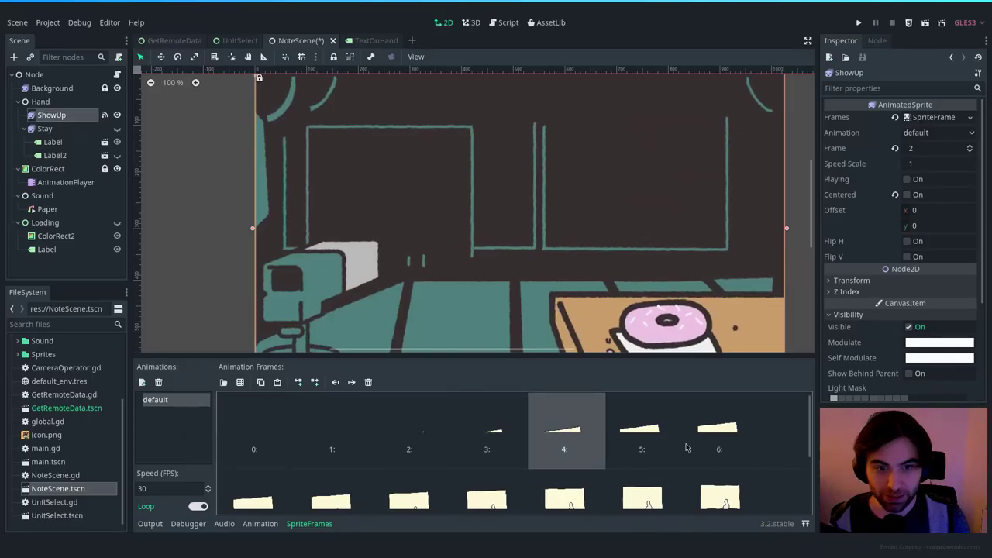
pyautogui.click(251, 427)
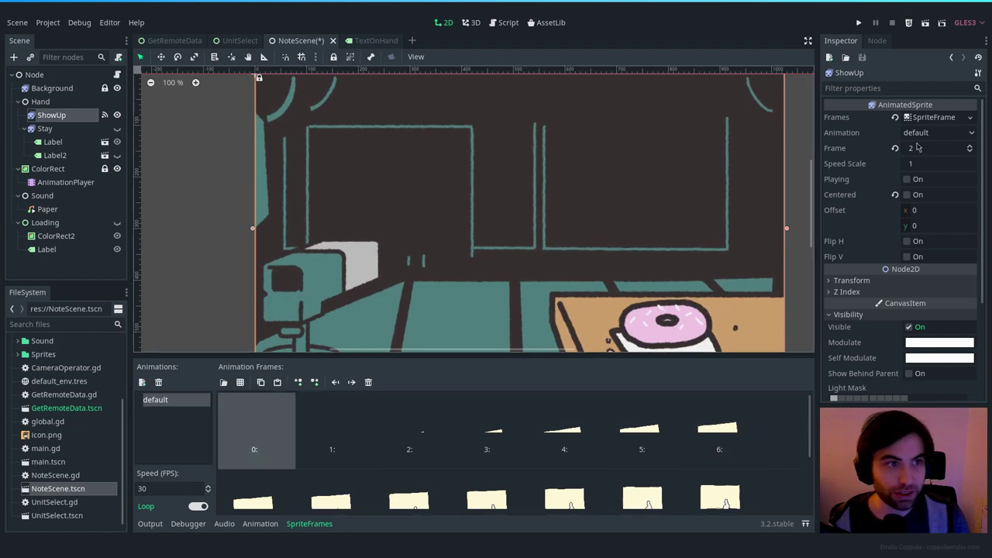
pyautogui.moveTo(916, 153); pyautogui.dragTo(909, 153)
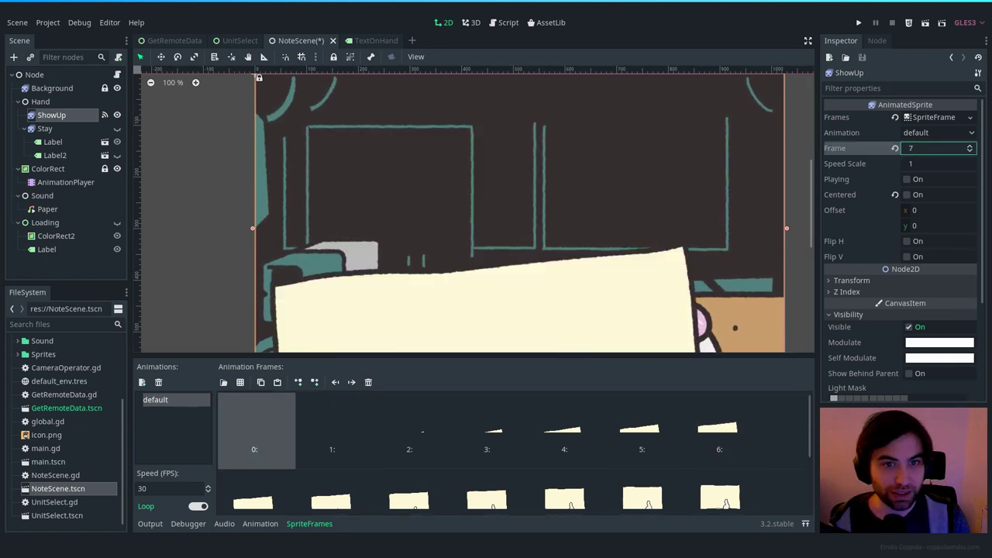
pyautogui.scroll(-4, 801, 199)
pyautogui.moveTo(801, 199); pyautogui.dragTo(740, 169, button='middle')
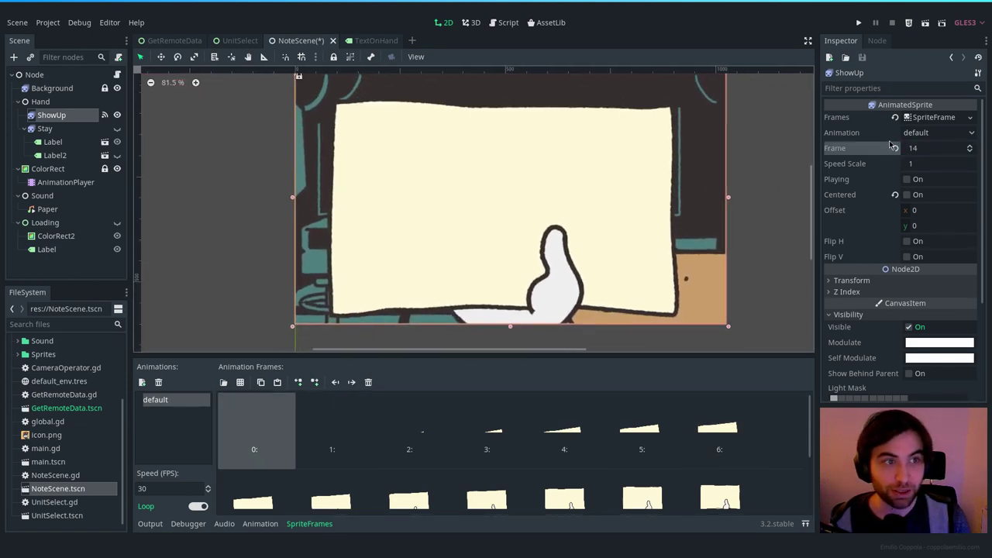
pyautogui.moveTo(911, 149)
pyautogui.mouseDown()
pyautogui.moveTo(922, 149)
pyautogui.moveTo(913, 148)
pyautogui.mouseUp()
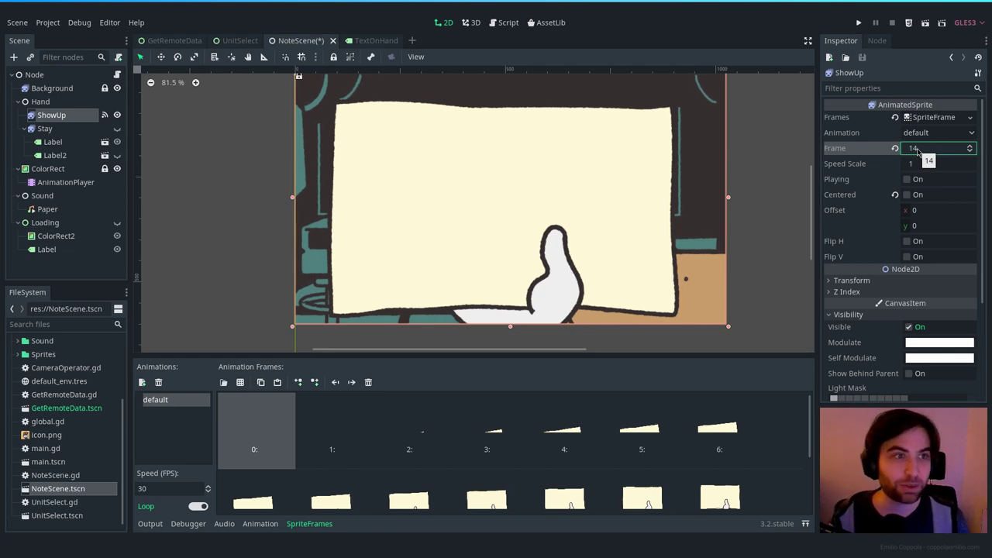
pyautogui.click(895, 148)
# Step: Check ShowUp's animation_finished handler, then toggle Label and Label2, leaving Label visible
pyautogui.click(104, 115)
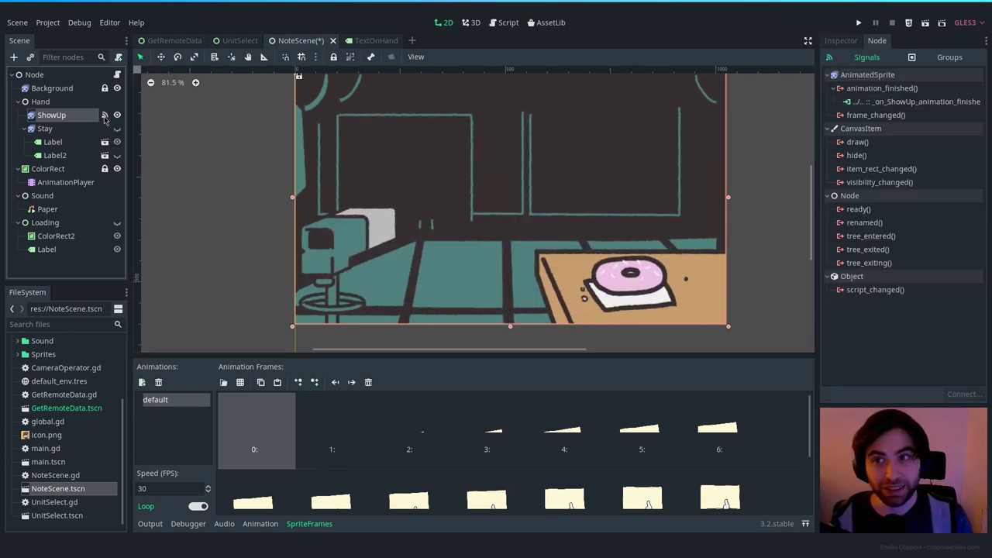
pyautogui.click(884, 106)
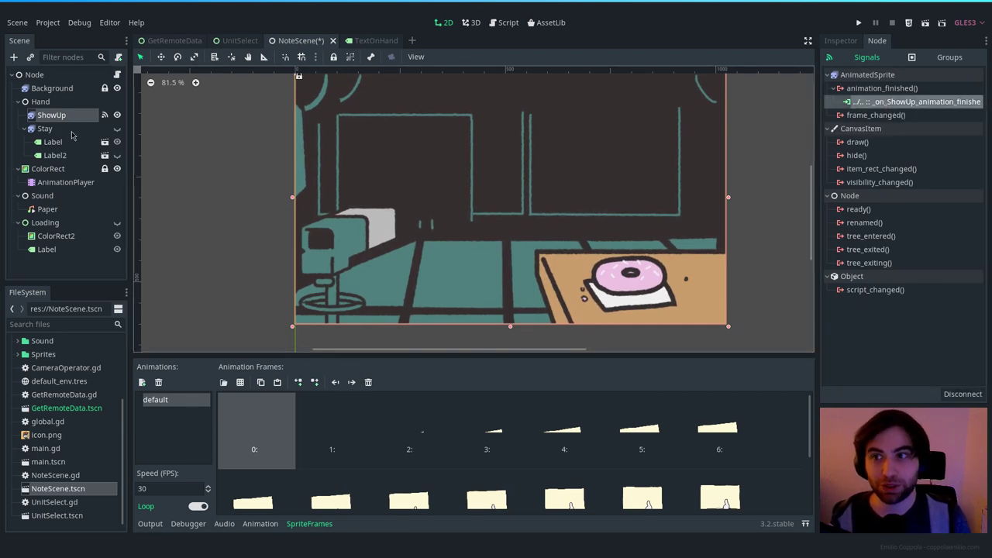
pyautogui.click(117, 129)
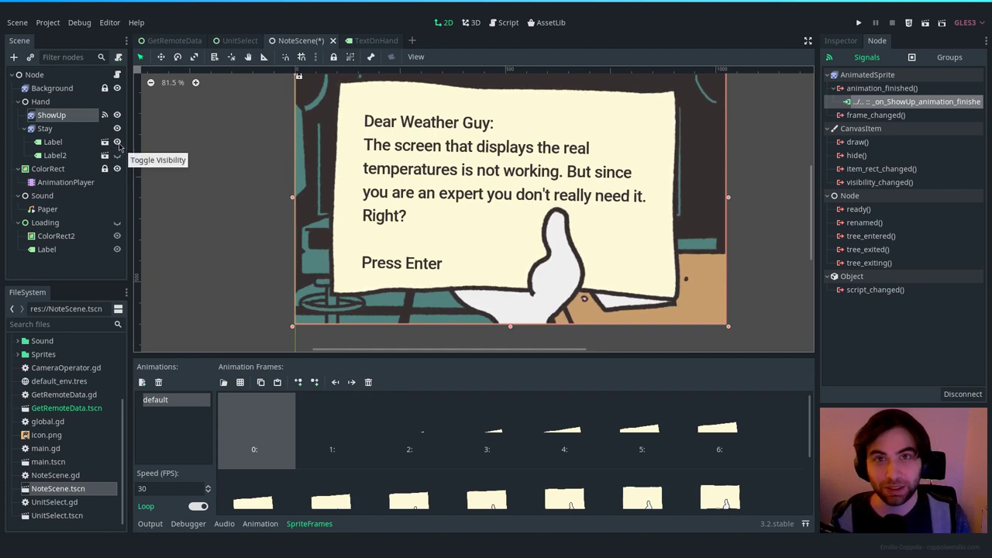
pyautogui.click(118, 143)
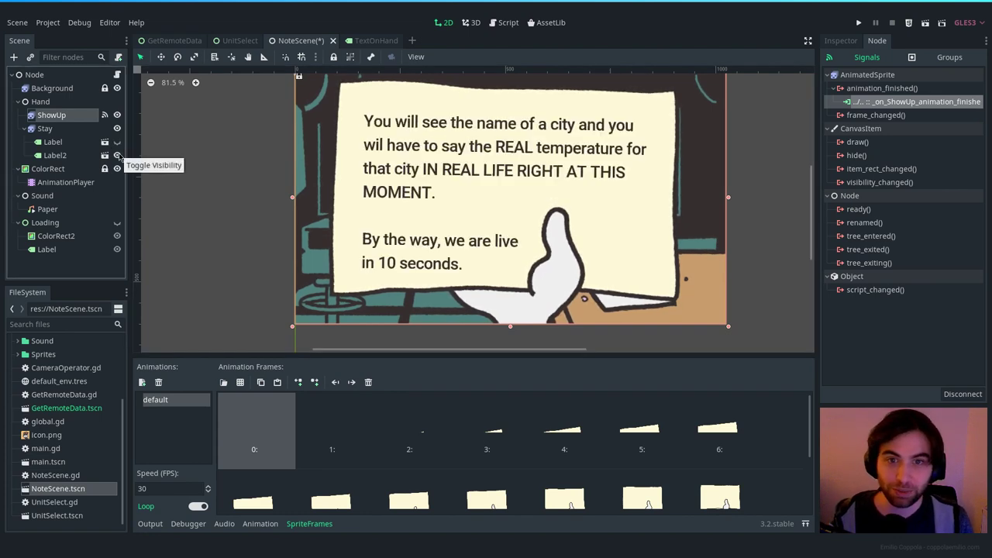
pyautogui.click(117, 142)
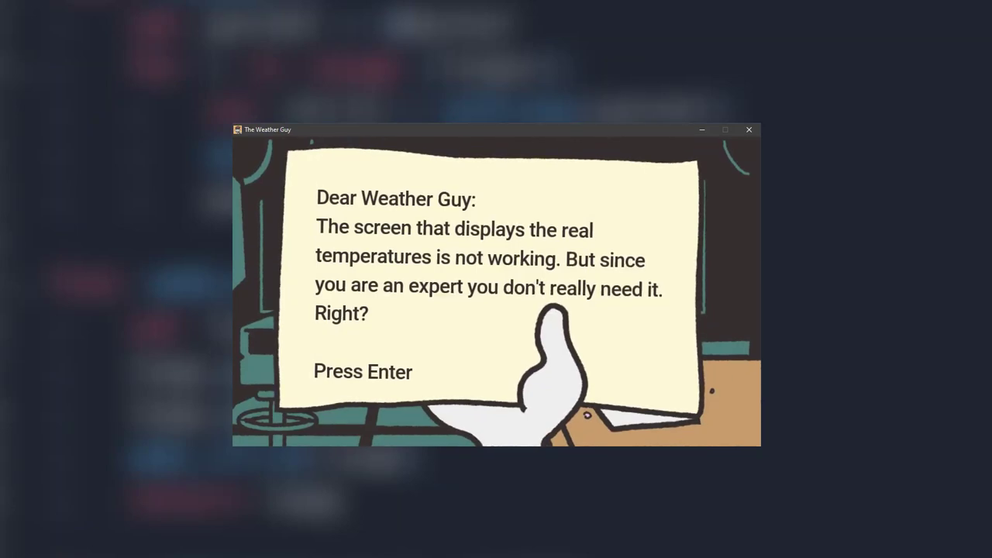
# Step: Advance the running game's notes with Enter to the 'And Now: The Weather' banner
pyautogui.press('Return')
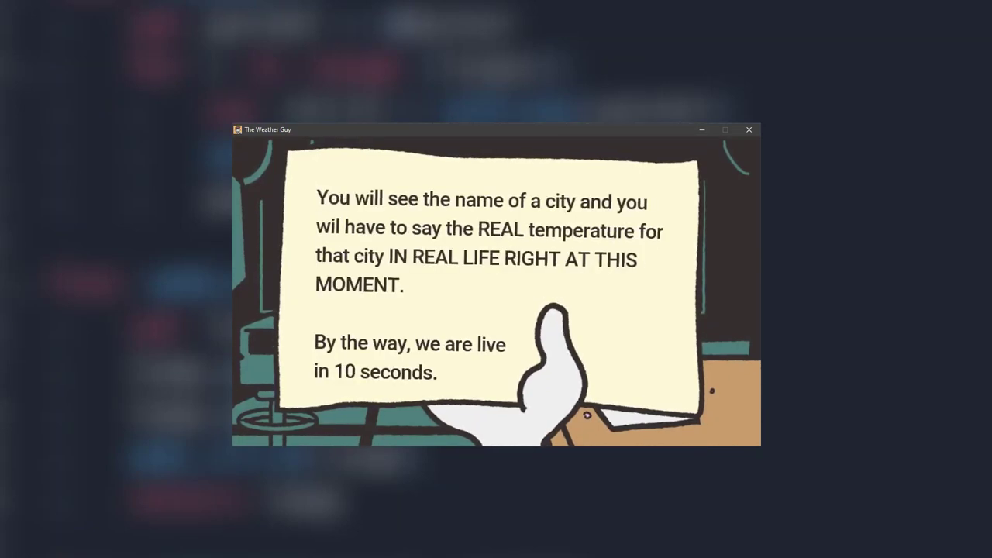
pyautogui.press('Return')
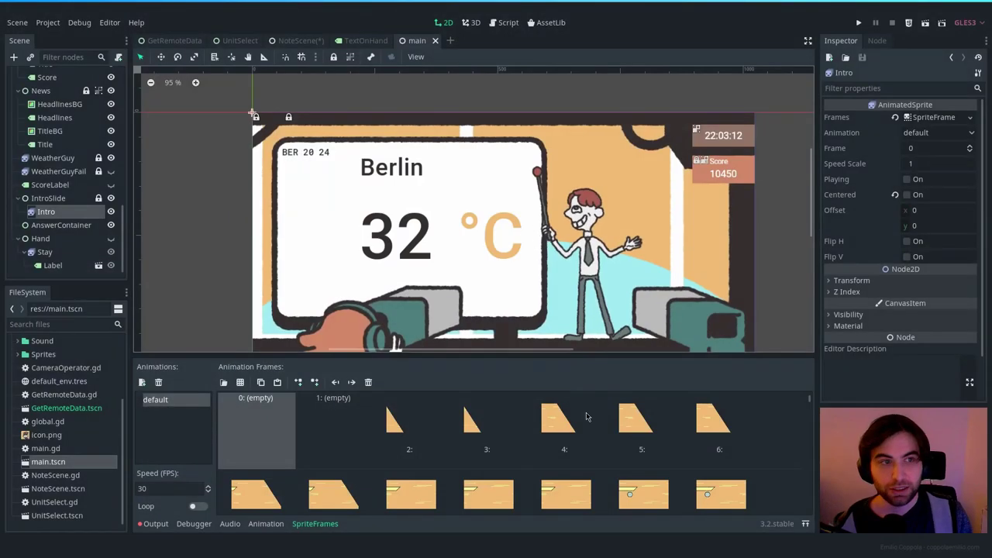
# Step: Scrub the Intro sprite's Frame to about 249, reaching the 'And Now: THE WEATHER' card
pyautogui.scroll(-2, 662, 442)
pyautogui.scroll(-2, 775, 426)
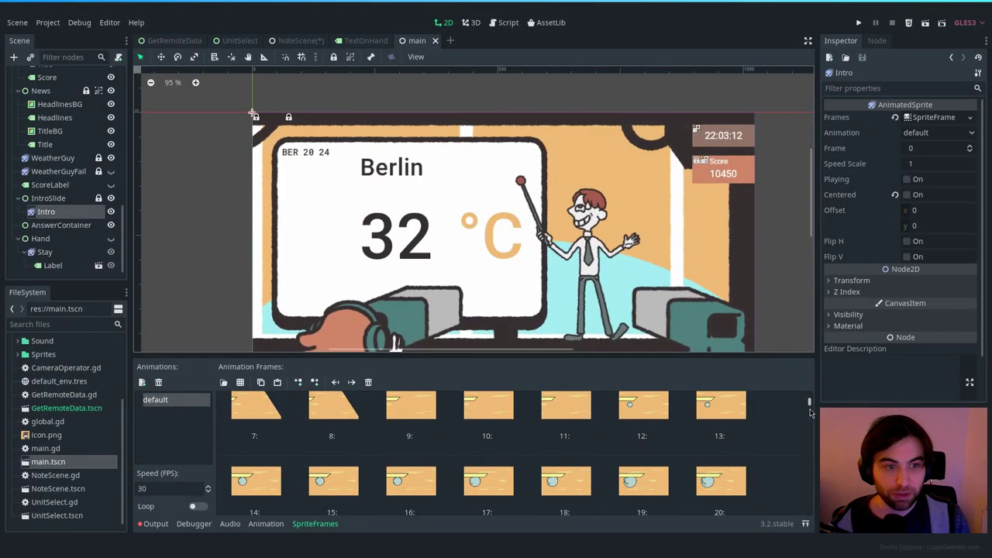
pyautogui.scroll(-3, 810, 416)
pyautogui.moveTo(810, 416); pyautogui.dragTo(814, 471)
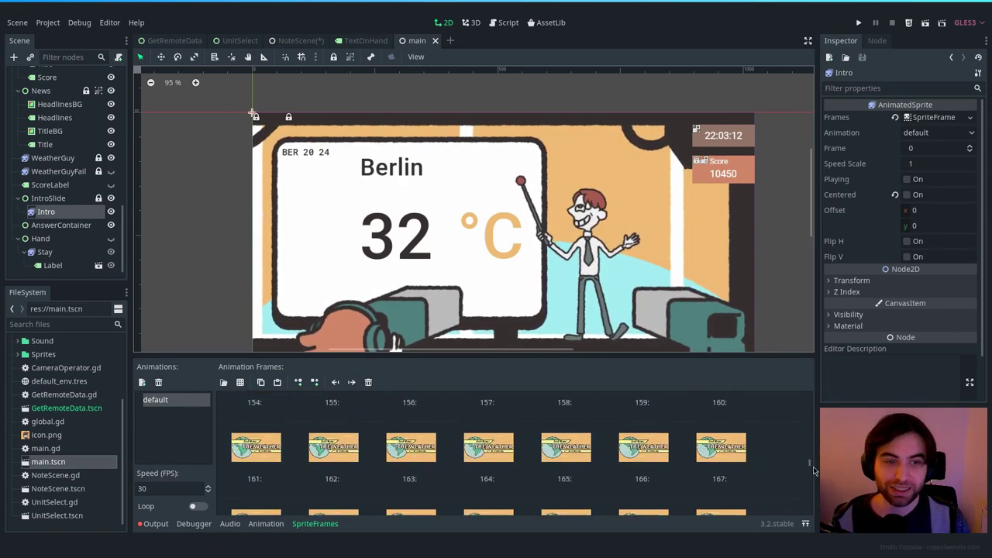
pyautogui.moveTo(810, 467)
pyautogui.mouseDown()
pyautogui.moveTo(812, 513)
pyautogui.moveTo(812, 402)
pyautogui.mouseUp()
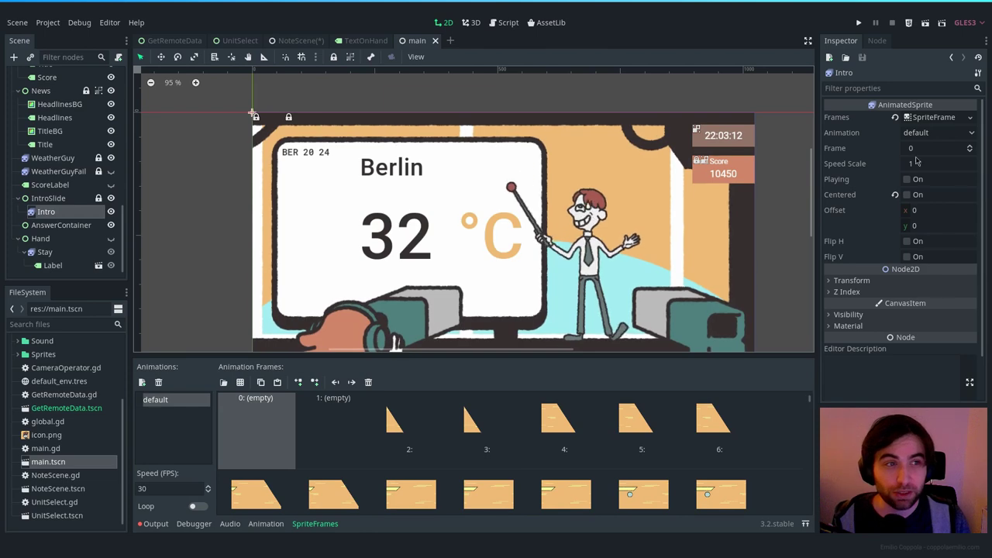
pyautogui.click(928, 150)
pyautogui.moveTo(926, 148); pyautogui.dragTo(991, 148)
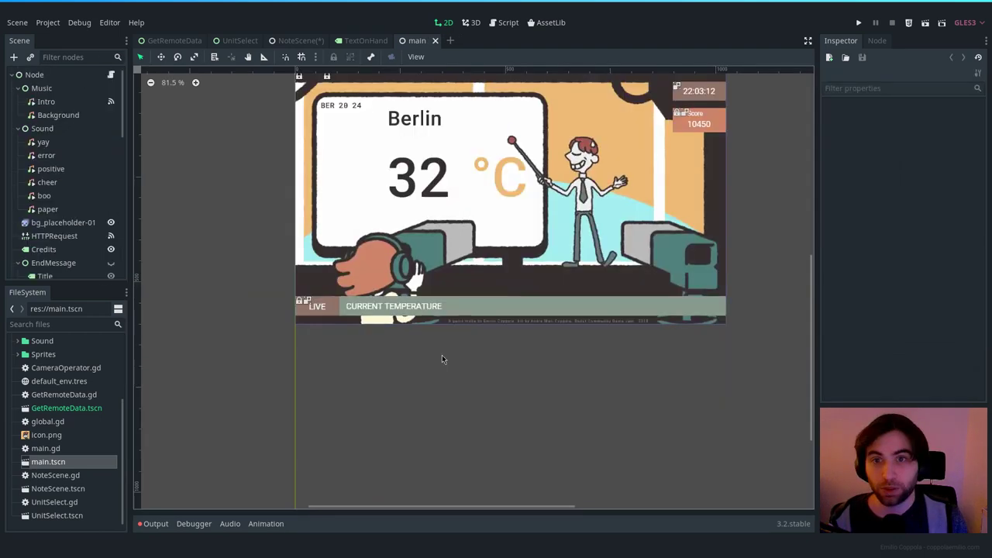
# Step: Select the root Node, then the Music > Intro audio player in the Scene dock
pyautogui.moveTo(442, 355); pyautogui.dragTo(442, 425, button='middle')
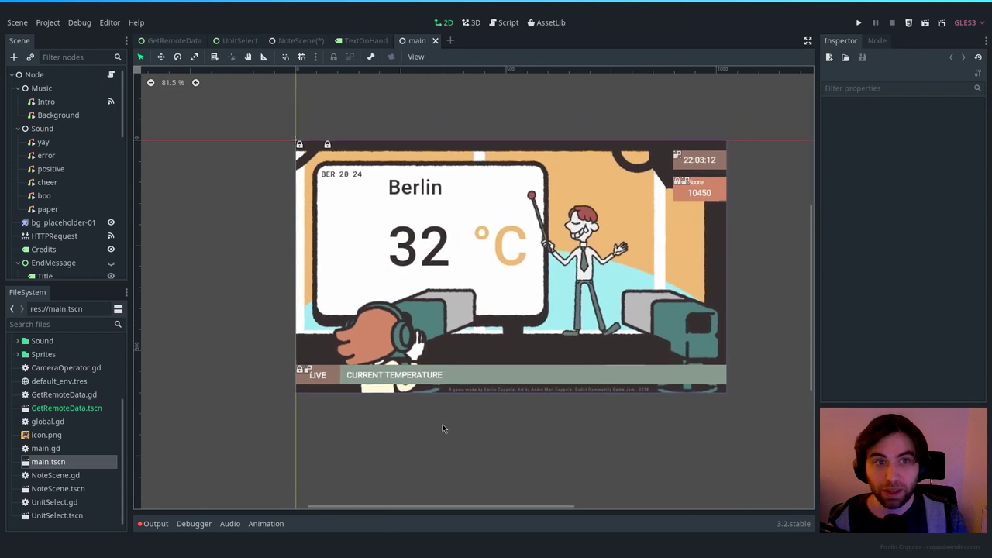
pyautogui.scroll(2, 446, 427)
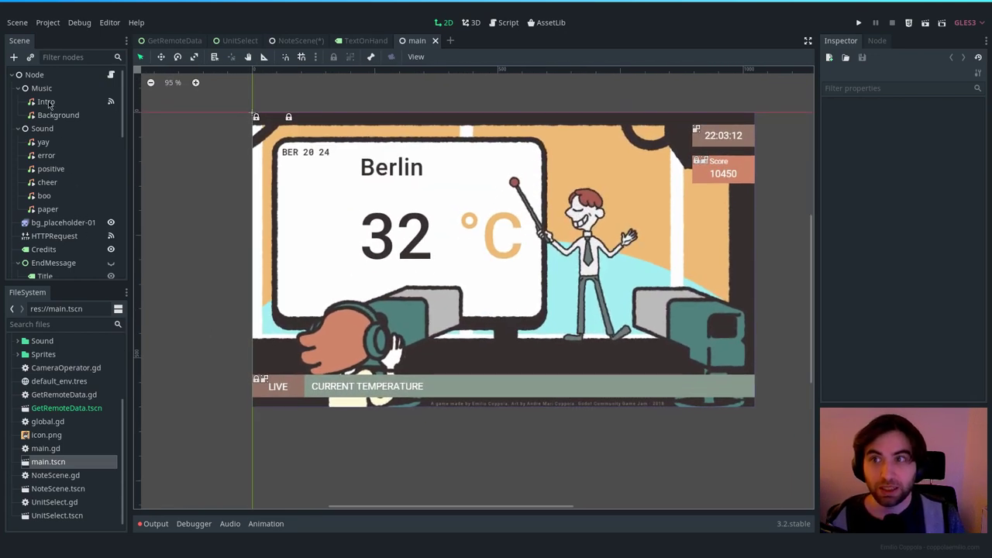
pyautogui.click(36, 75)
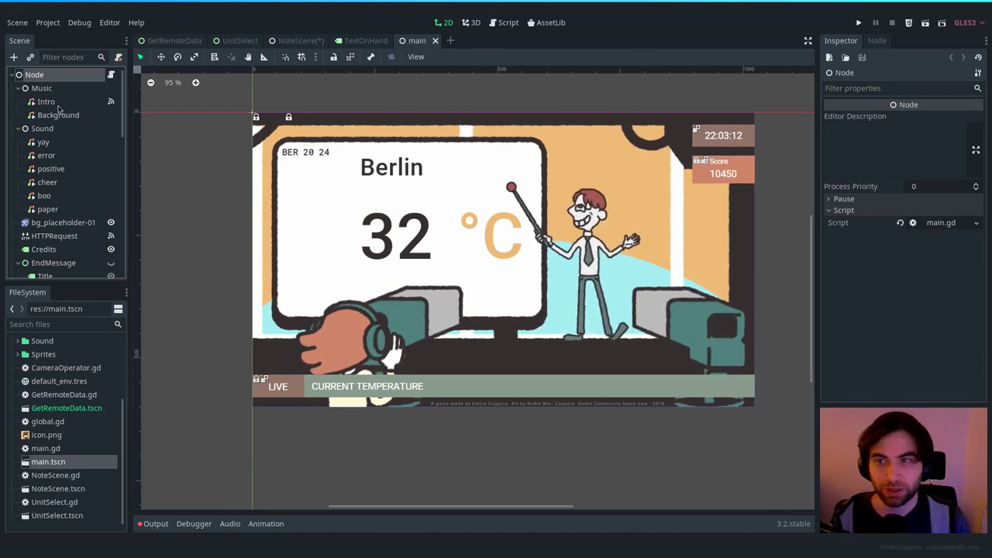
pyautogui.click(53, 102)
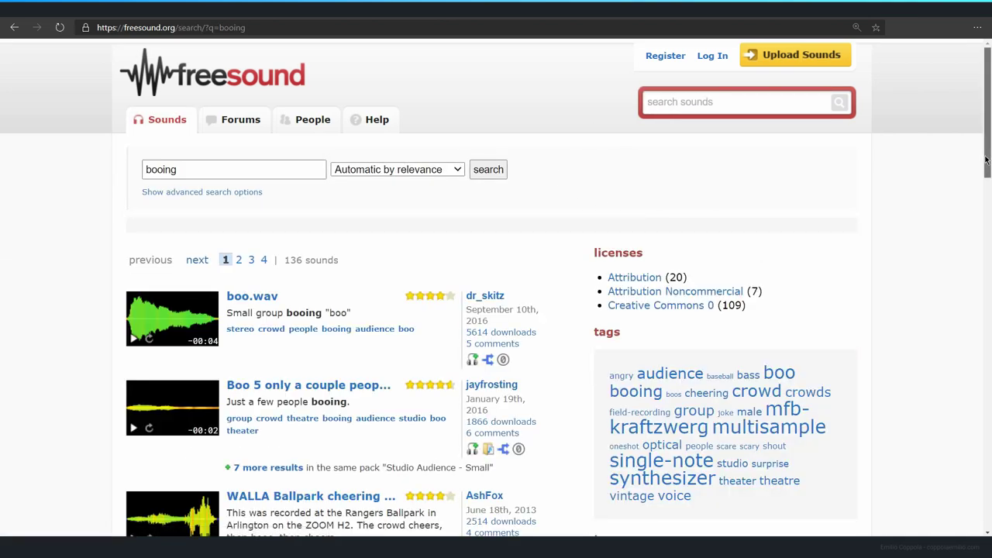
# Step: Scroll through Freesound's 'booing' search results
pyautogui.moveTo(986, 161); pyautogui.dragTo(976, 309)
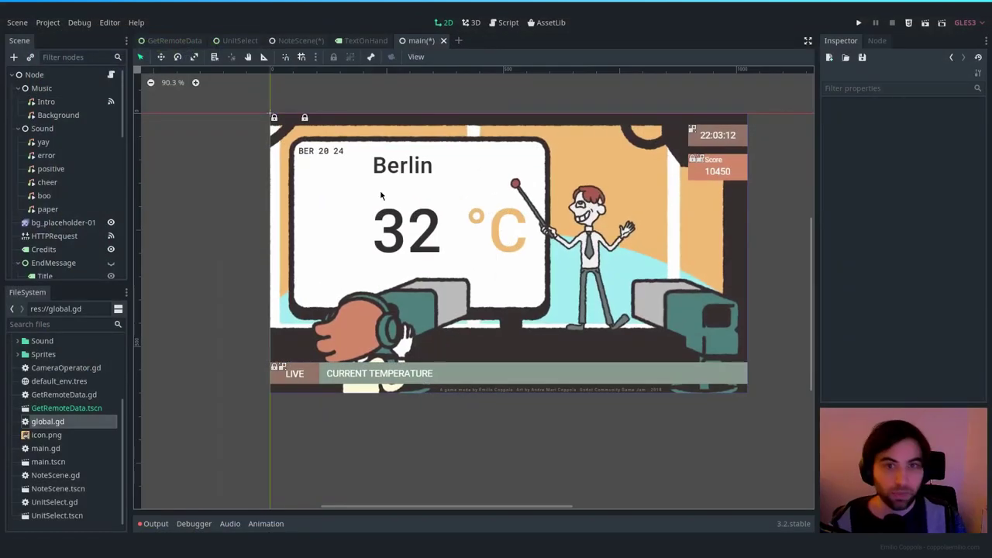
# Step: Select the 32 °C temperature label and the animated studio background sprite
pyautogui.moveTo(282, 194); pyautogui.dragTo(269, 200, button='middle')
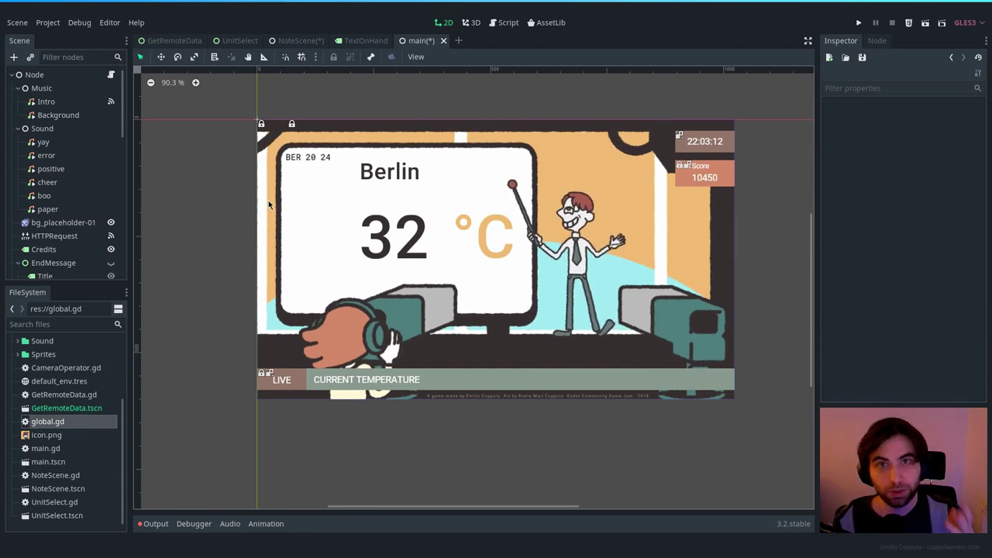
pyautogui.click(585, 259)
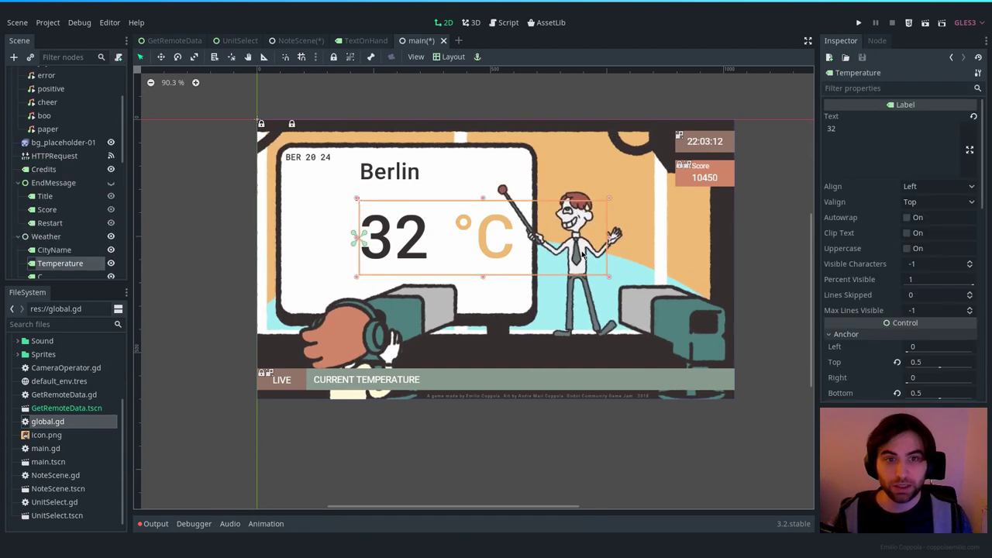
pyautogui.click(605, 301)
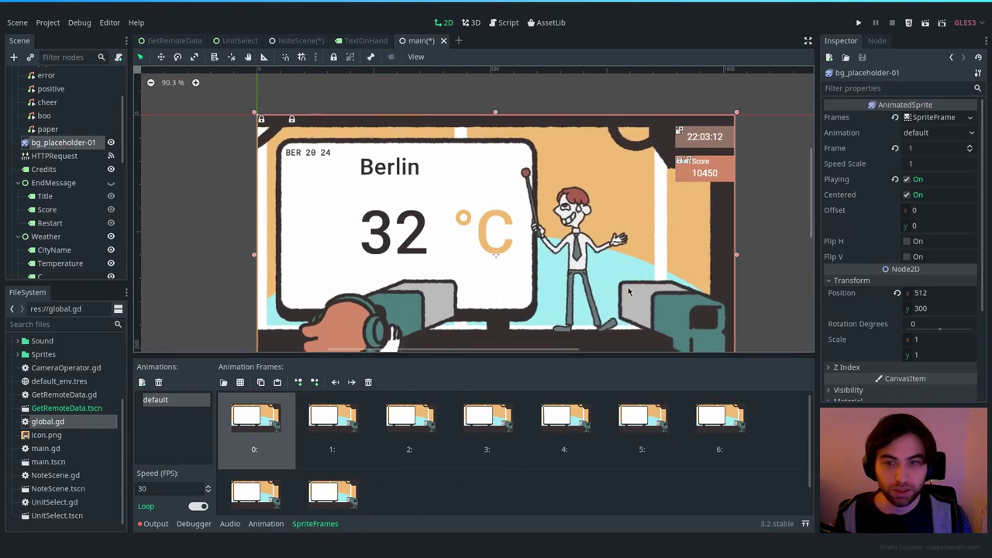
pyautogui.scroll(-2, 70, 233)
pyautogui.scroll(-2, 71, 233)
pyautogui.scroll(-2, 70, 229)
pyautogui.scroll(-2, 51, 193)
pyautogui.scroll(-3, 51, 194)
pyautogui.scroll(-3, 51, 194)
# Step: Select the WeatherGuy sprite to see its frames
pyautogui.click(62, 158)
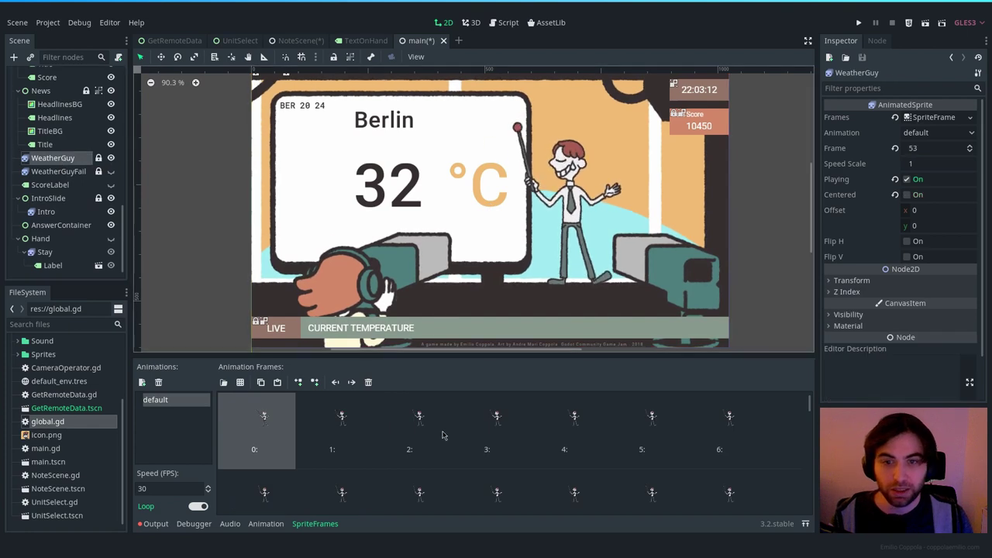
pyautogui.scroll(-2, 445, 432)
pyautogui.scroll(-1, 449, 434)
pyautogui.scroll(3, 449, 433)
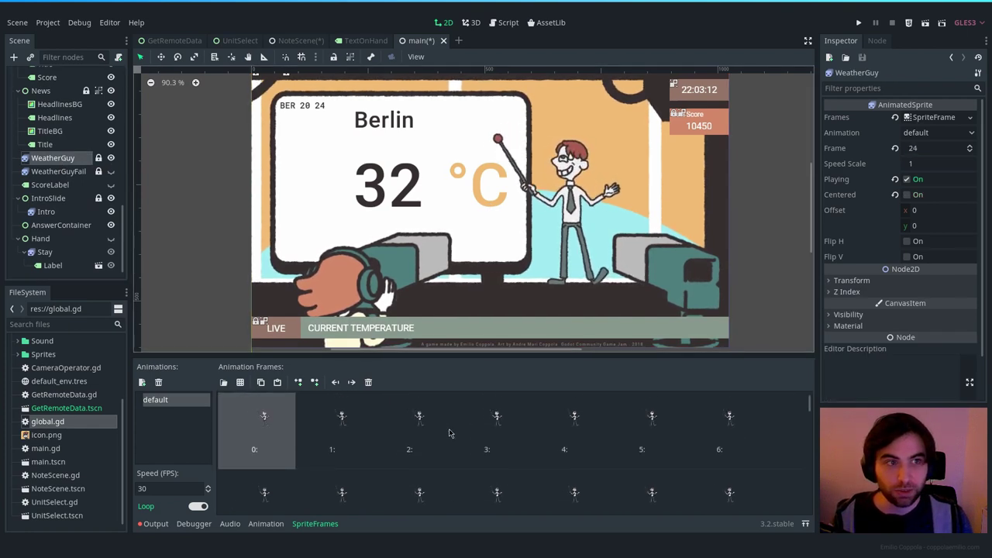
# Step: Toggle the WeatherGuyFail sprite visible to preview the grimace, then hide it again
pyautogui.click(111, 171)
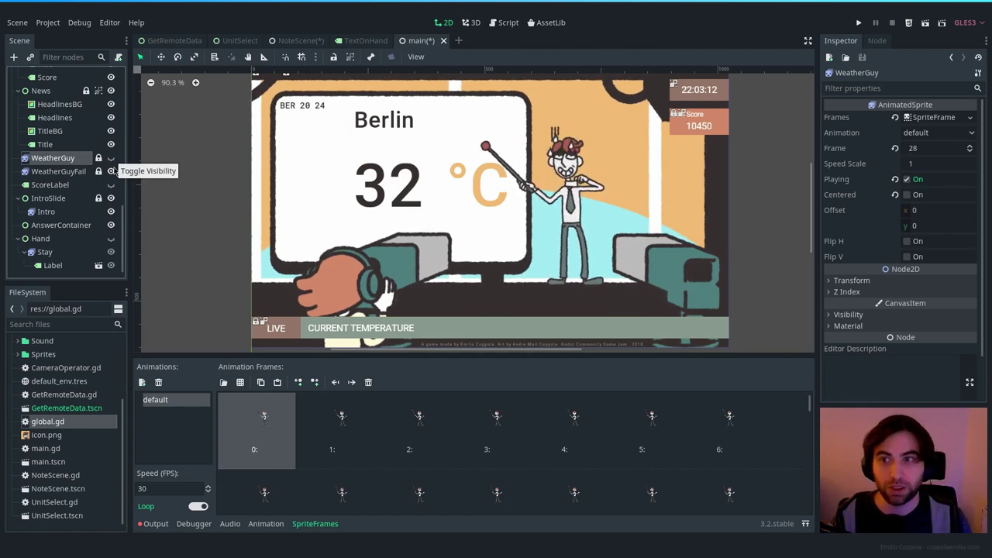
pyautogui.click(111, 171)
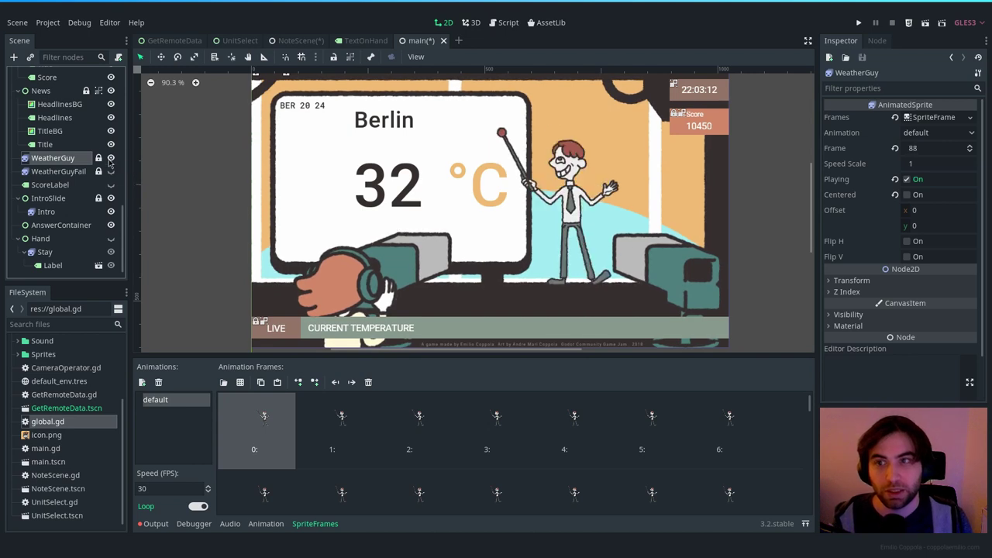
pyautogui.click(111, 157)
pyautogui.click(111, 171)
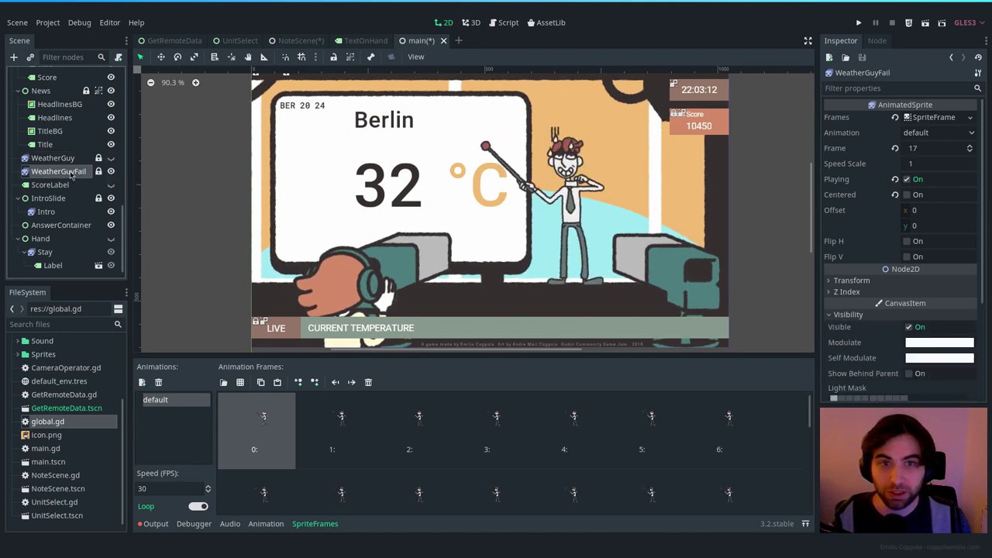
pyautogui.click(69, 172)
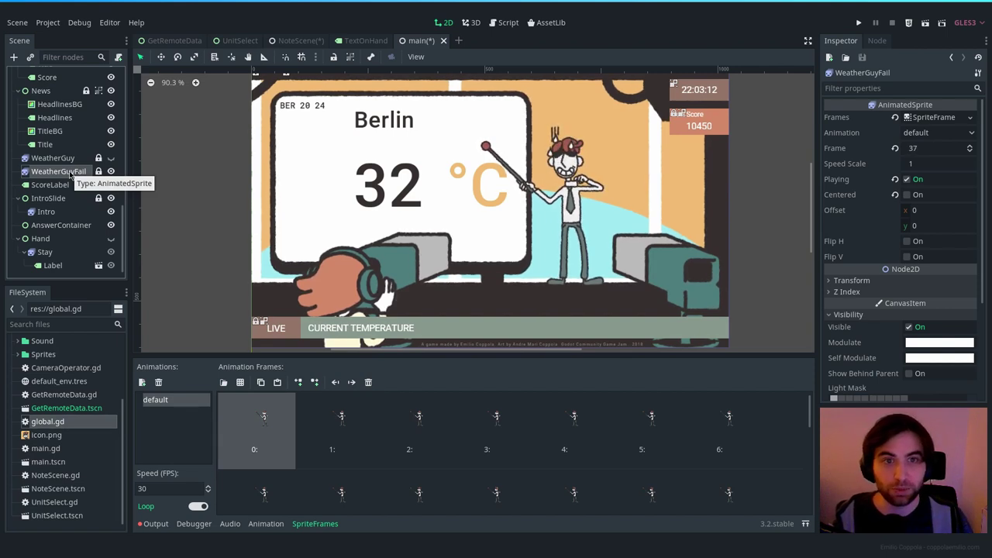
pyautogui.click(111, 172)
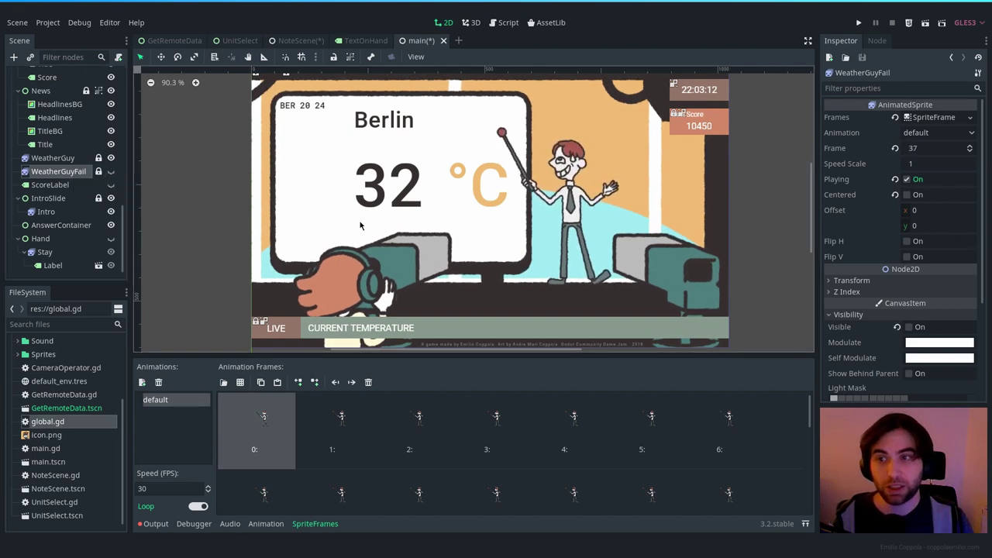
pyautogui.scroll(5, 53, 157)
# Step: Select CameraOperator and view its fail animation frames in SpriteFrames
pyautogui.scroll(5, 78, 201)
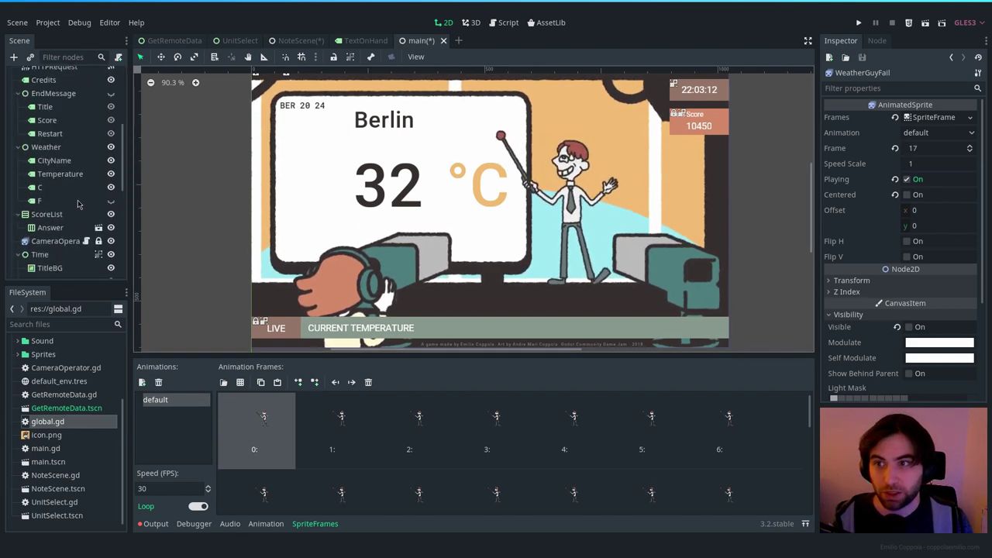
pyautogui.click(56, 241)
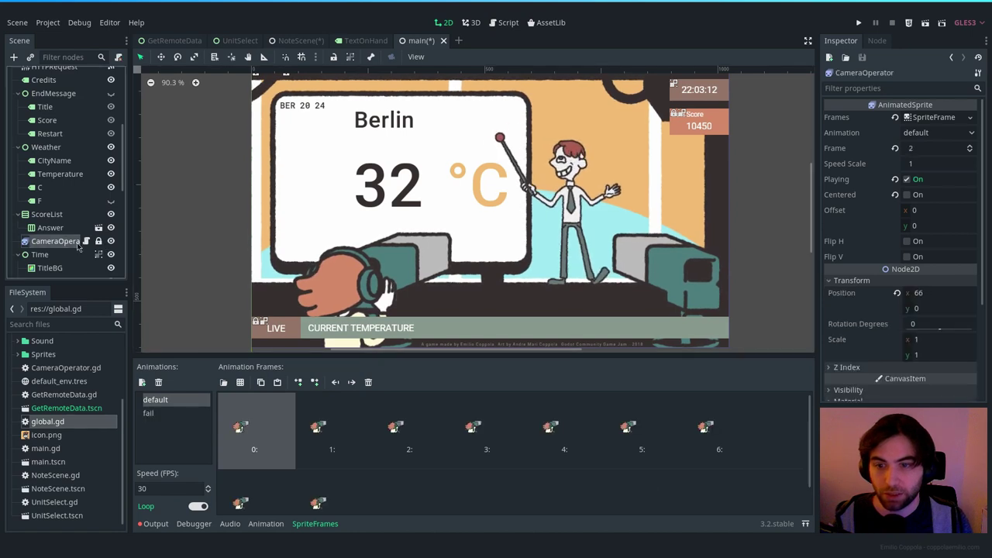
pyautogui.scroll(-1, 345, 439)
pyautogui.scroll(1, 346, 440)
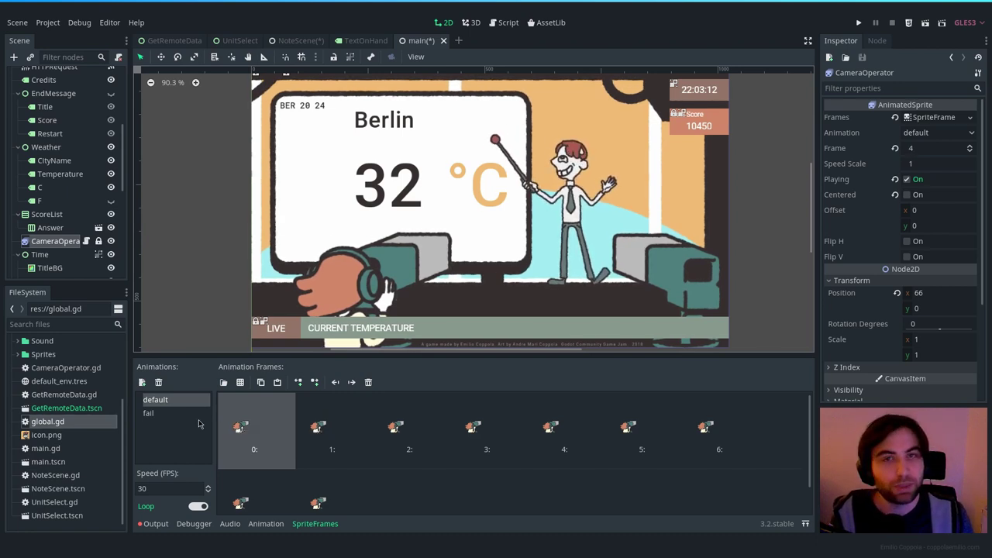
pyautogui.click(154, 416)
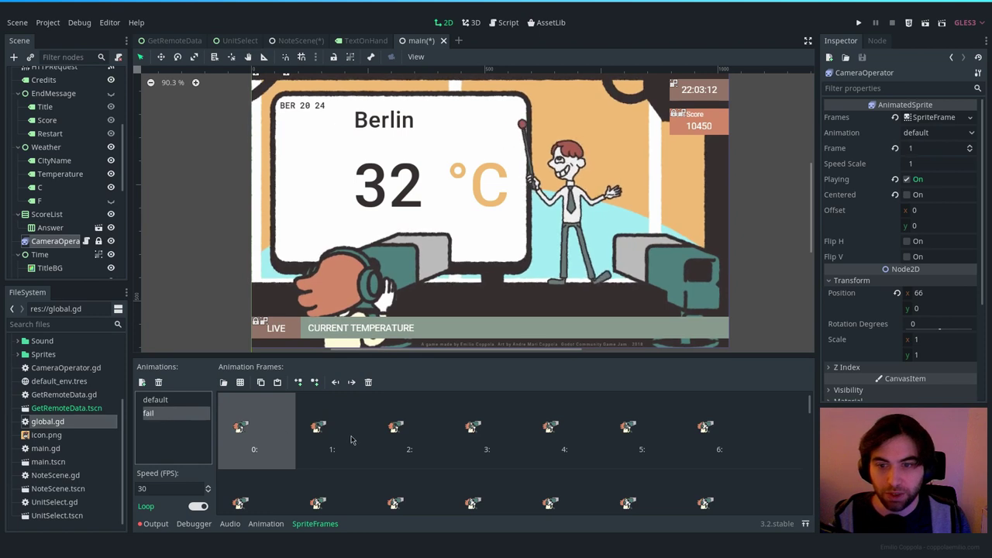
pyautogui.scroll(-1, 346, 438)
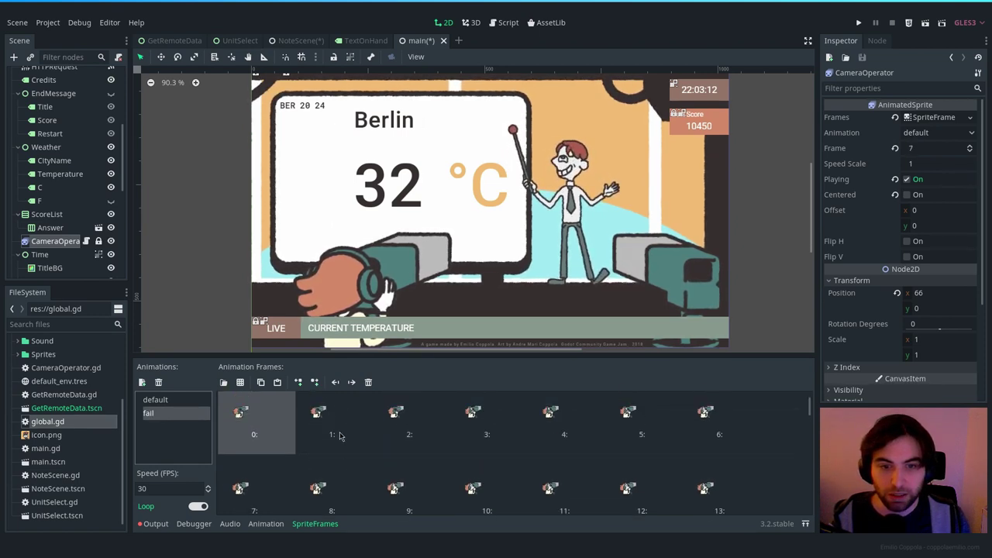
pyautogui.scroll(1, 339, 437)
# Step: Set the CameraOperator's Animation to fail and open its CameraOperator.gd script
pyautogui.click(184, 401)
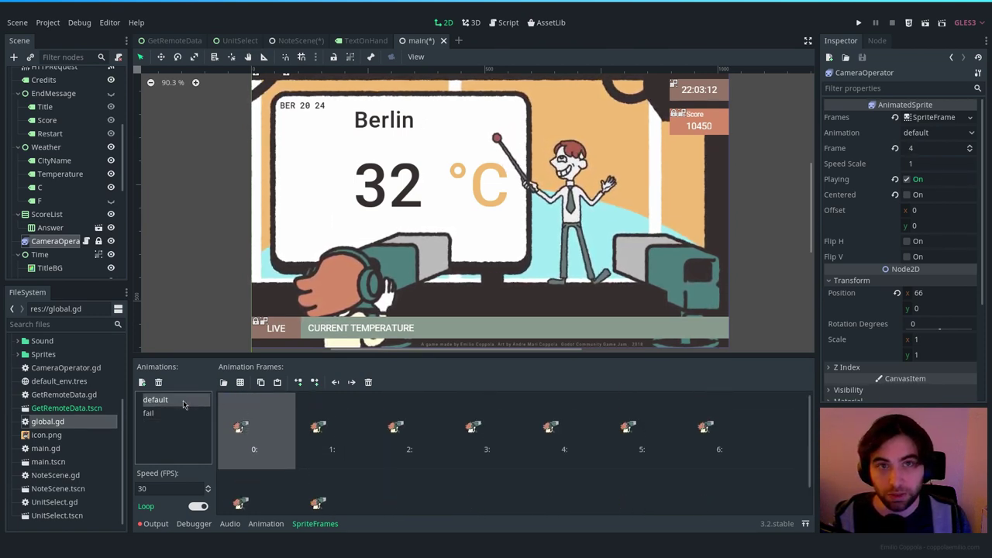
pyautogui.click(151, 413)
pyautogui.click(927, 133)
pyautogui.click(920, 160)
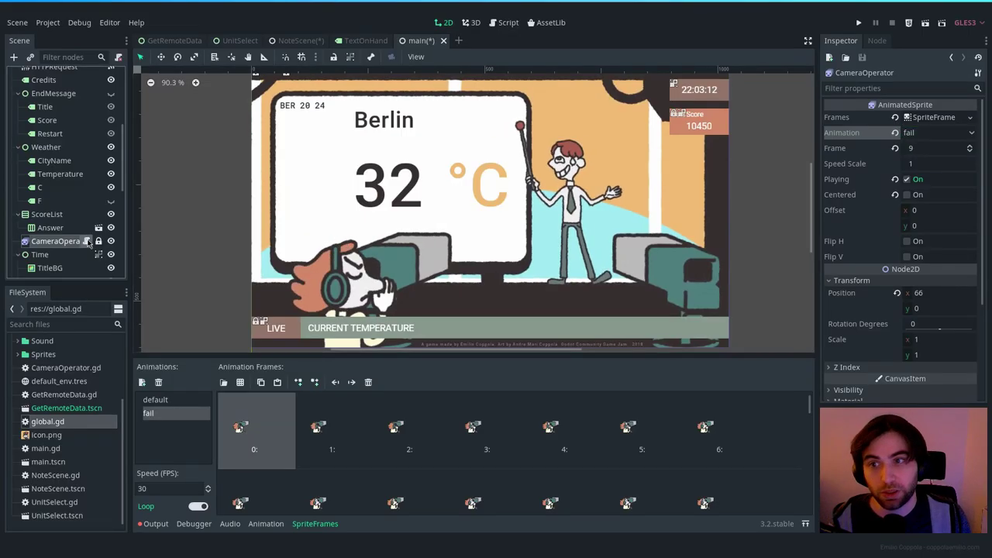
pyautogui.click(86, 241)
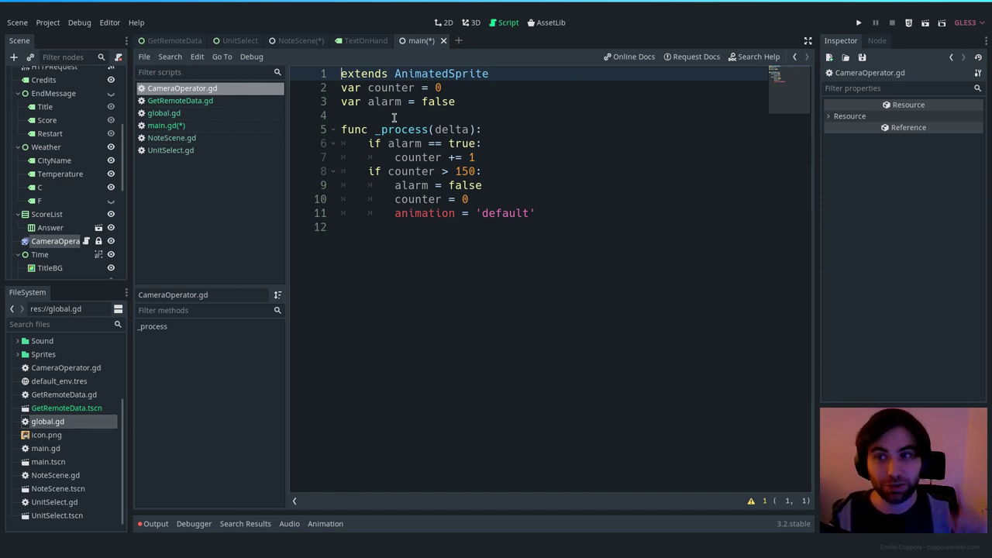
# Step: Review CameraOperator's signals and script, reset it to the default animation, and return to 2D
pyautogui.click(877, 40)
pyautogui.click(845, 40)
pyautogui.click(47, 253)
pyautogui.click(877, 40)
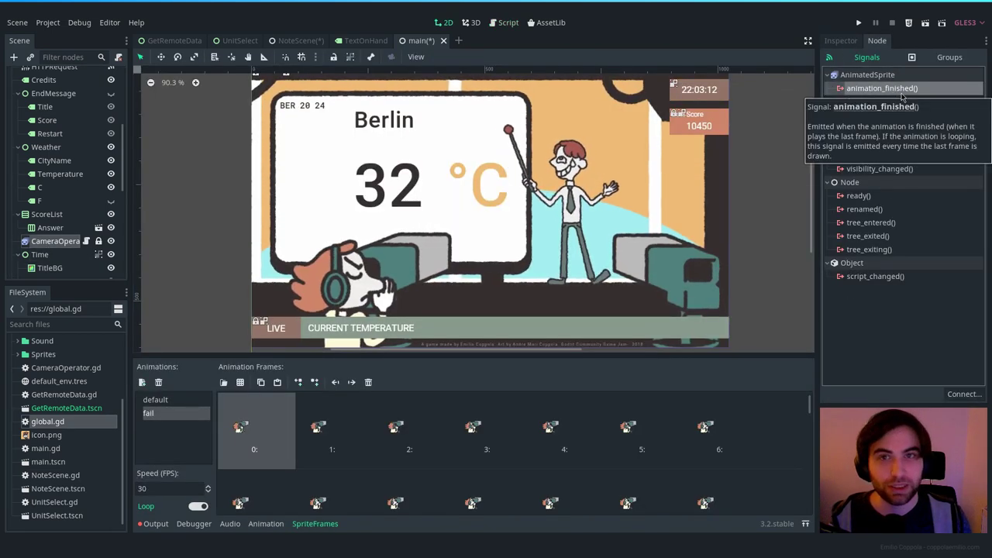
pyautogui.click(506, 24)
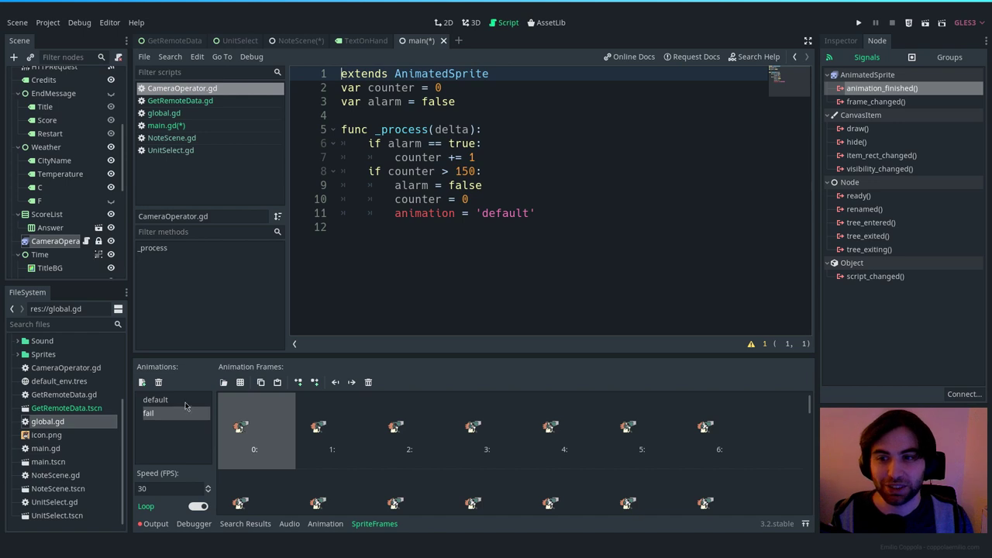
pyautogui.click(186, 402)
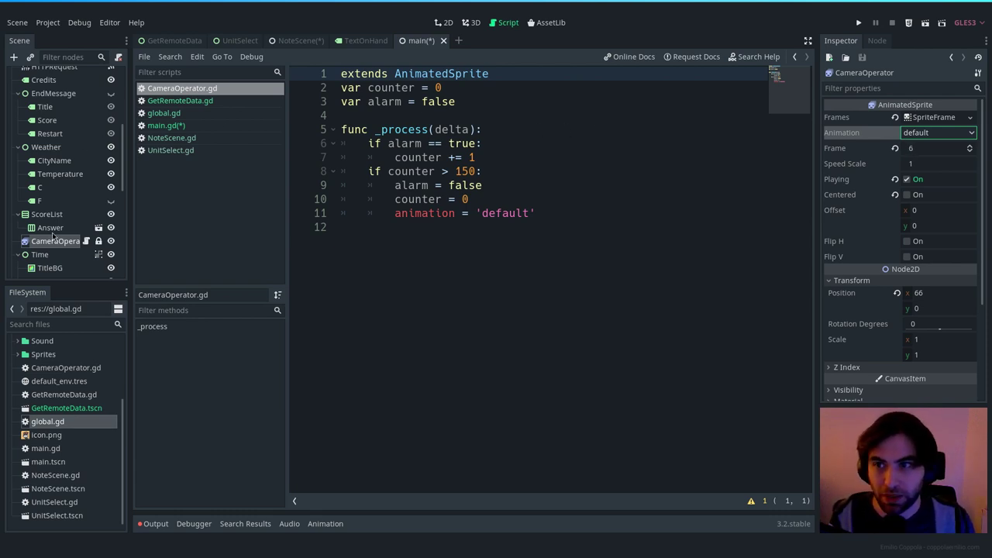
pyautogui.click(53, 237)
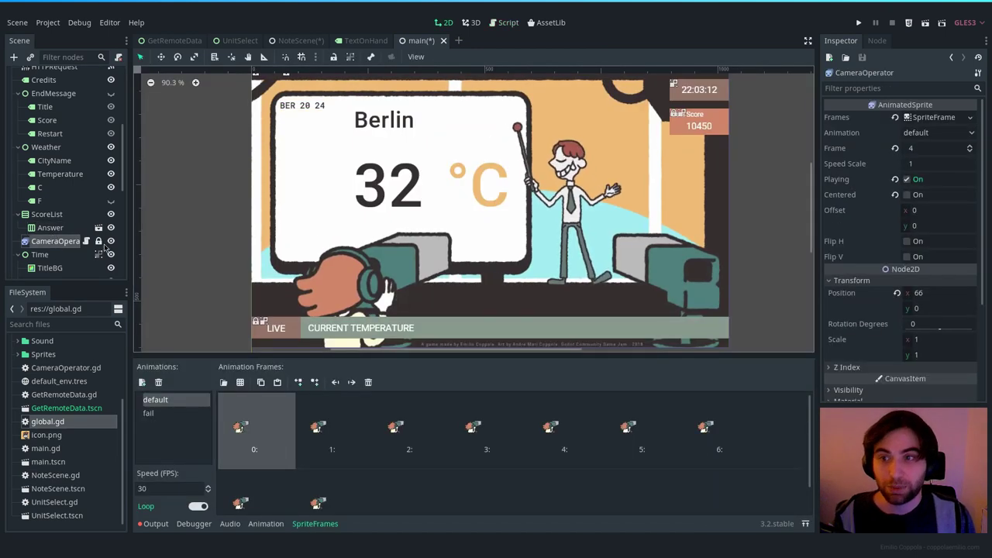
pyautogui.click(110, 241)
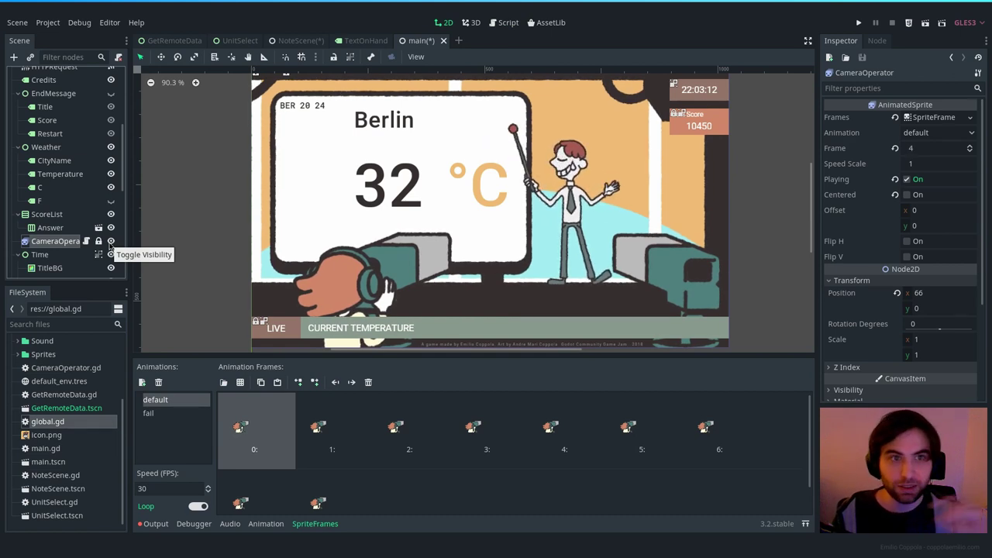
pyautogui.click(41, 255)
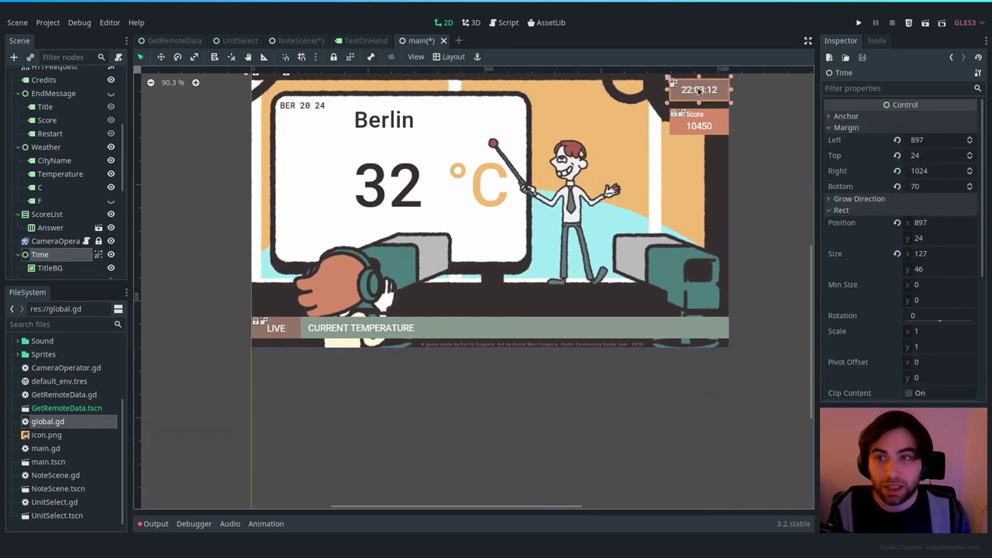
pyautogui.scroll(-3, 77, 256)
pyautogui.click(65, 206)
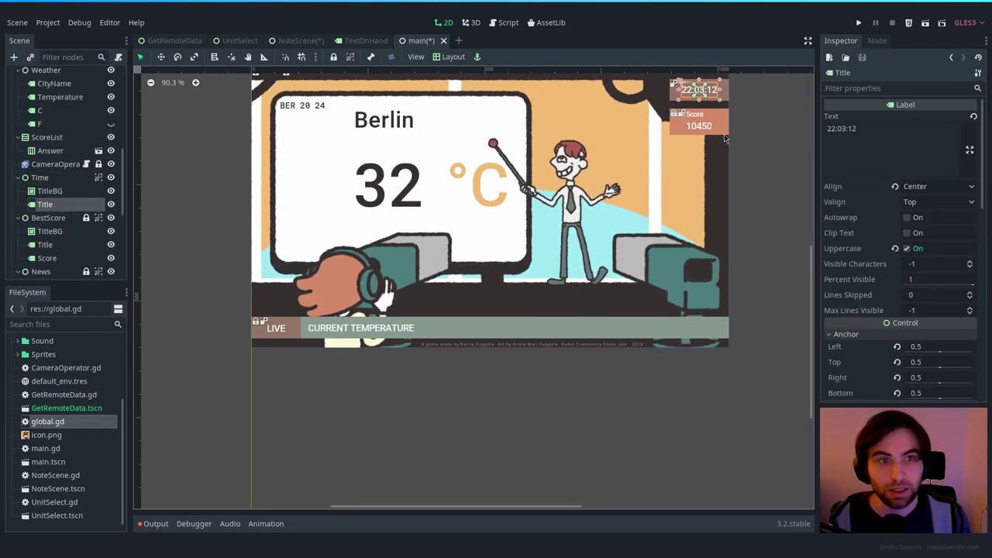
pyautogui.click(718, 133)
pyautogui.click(748, 143)
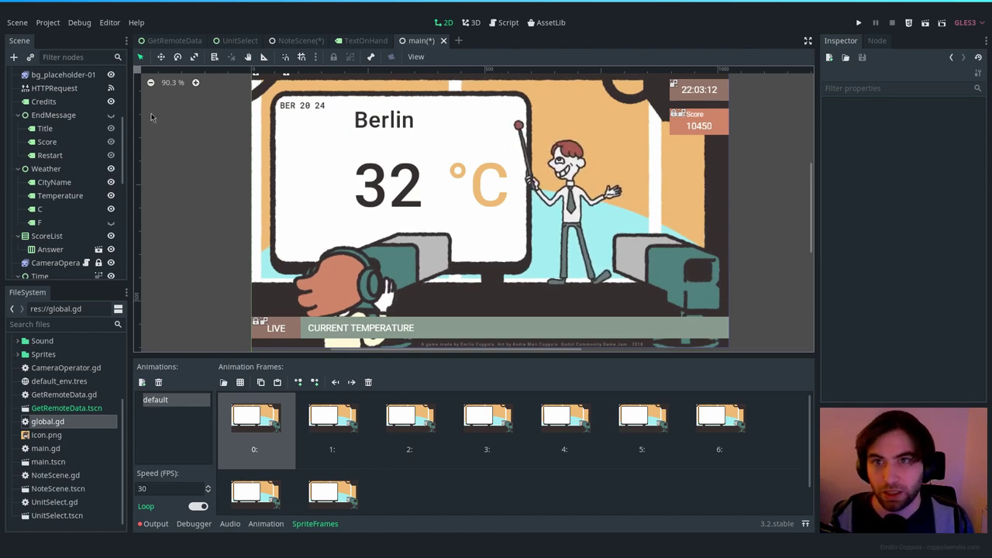
pyautogui.click(497, 24)
pyautogui.click(184, 125)
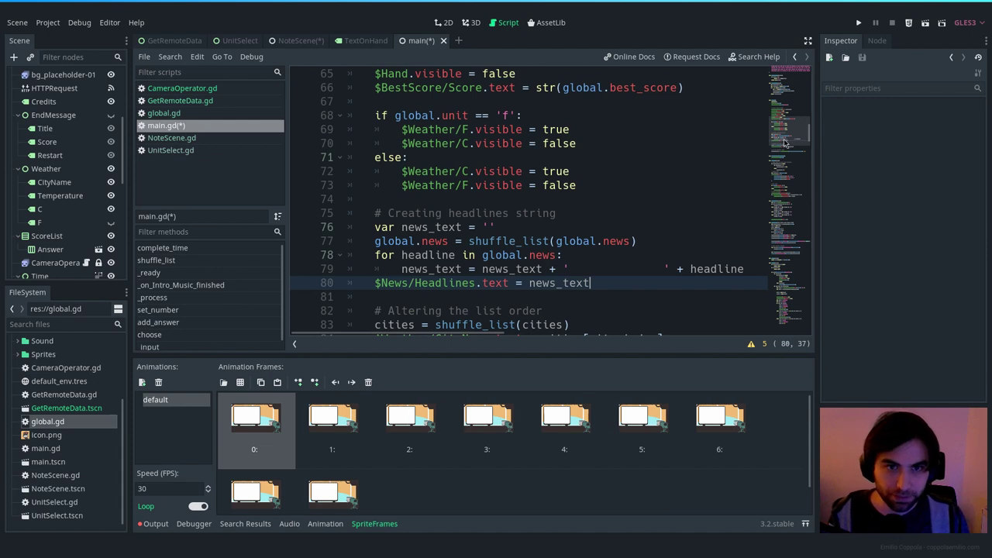
pyautogui.moveTo(785, 143); pyautogui.dragTo(781, 153)
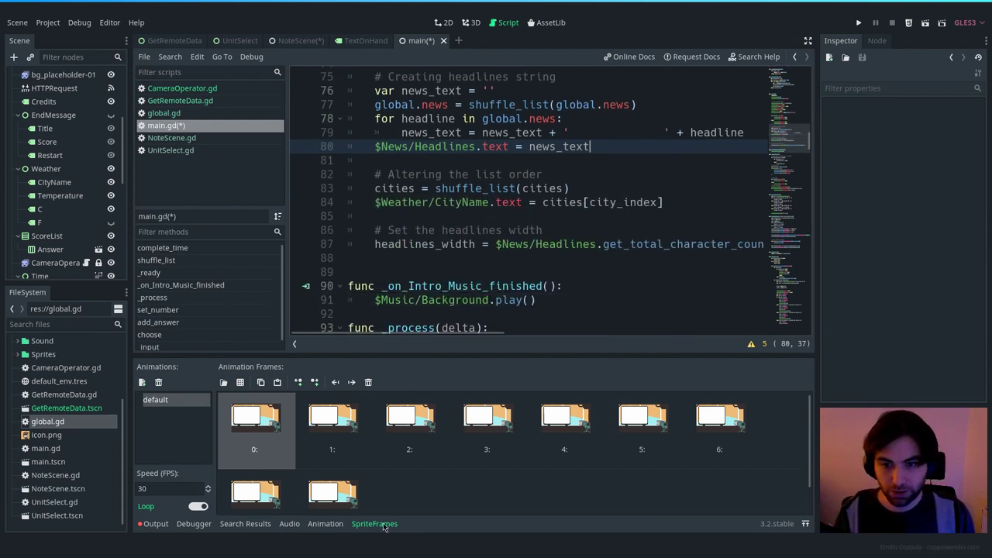
pyautogui.click(514, 264)
pyautogui.hotkey('ctrl', 'f')
pyautogui.write('time')
pyautogui.press('Escape')
pyautogui.scroll(-3, 514, 268)
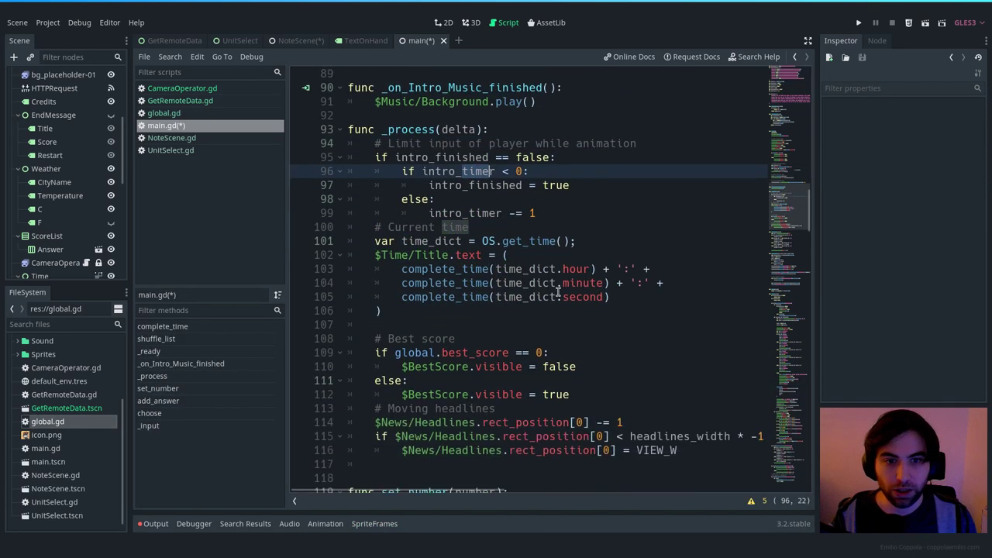
pyautogui.scroll(2, 527, 230)
pyautogui.click(558, 255)
pyautogui.scroll(-1, 574, 250)
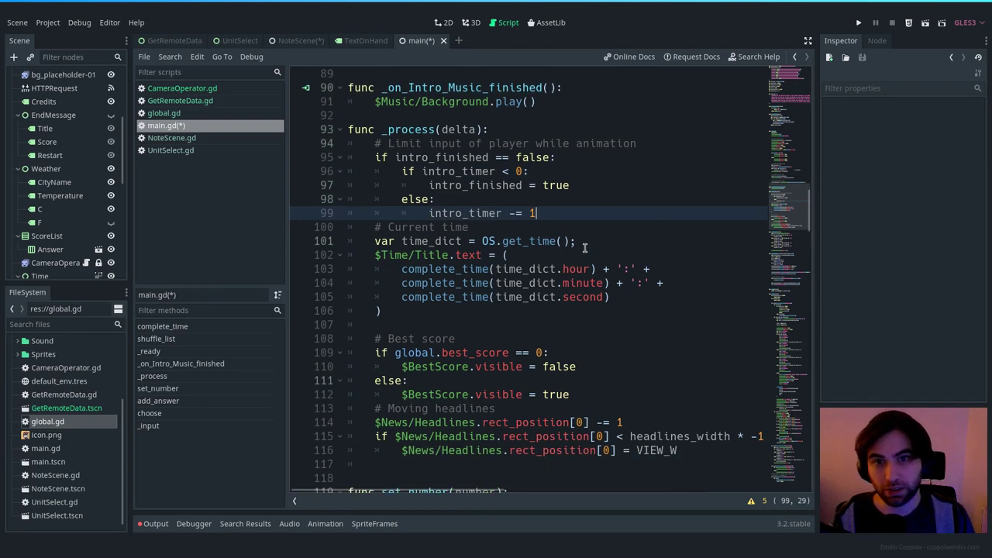
pyautogui.moveTo(482, 241); pyautogui.dragTo(557, 241)
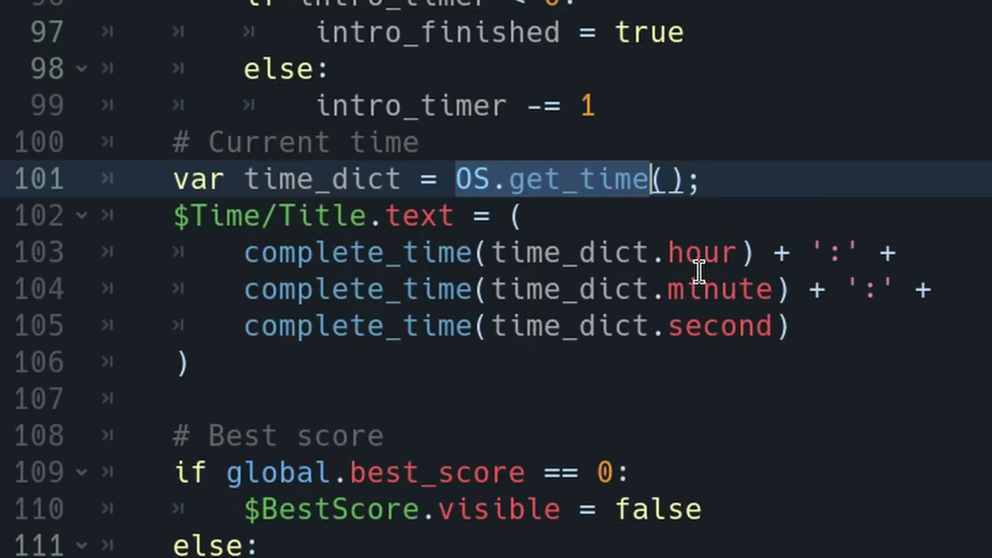
pyautogui.click(392, 254)
pyautogui.click(806, 254)
pyautogui.moveTo(917, 253); pyautogui.dragTo(866, 254)
pyautogui.click(897, 326)
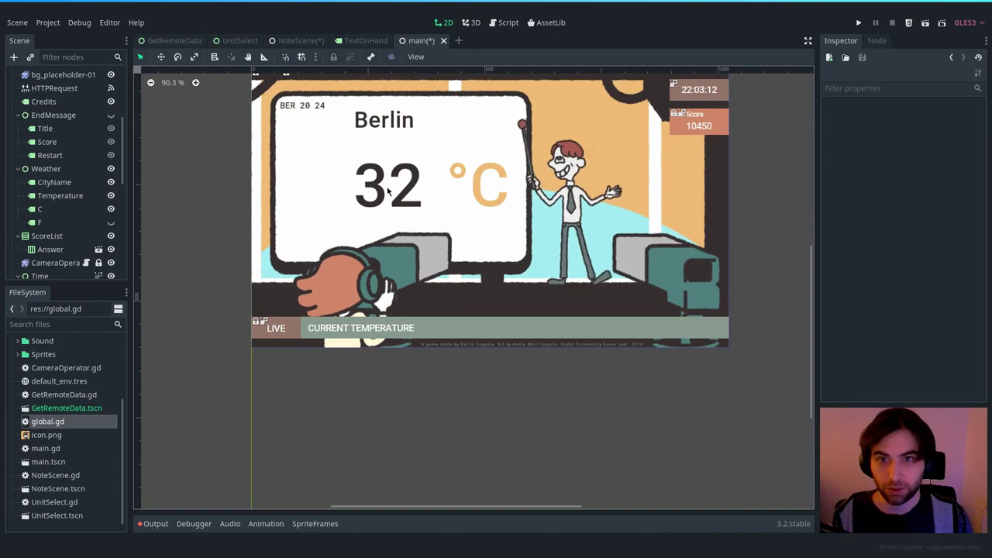
# Step: Select the Temperature label, then show main.gd at its _process code
pyautogui.click(60, 195)
pyautogui.scroll(2, 61, 207)
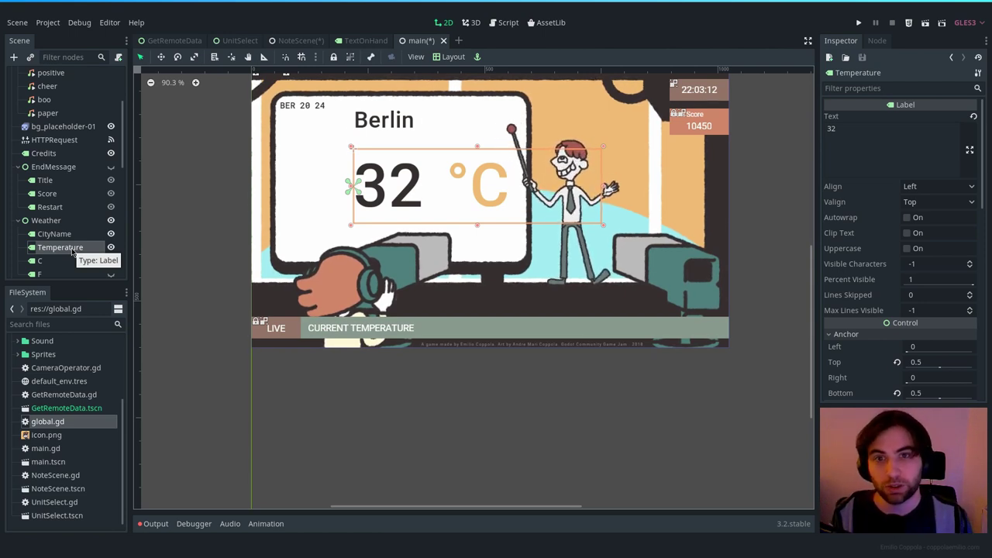
pyautogui.click(502, 23)
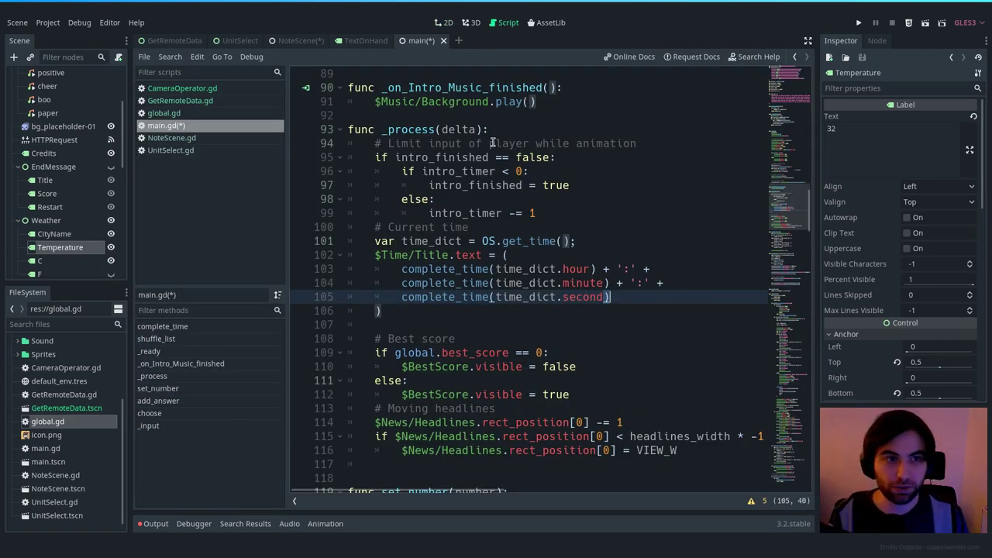
# Step: Scroll main.gd to the scoring block and select the 1000-point score value
pyautogui.moveTo(792, 213)
pyautogui.mouseDown()
pyautogui.moveTo(792, 188)
pyautogui.moveTo(793, 244)
pyautogui.mouseUp()
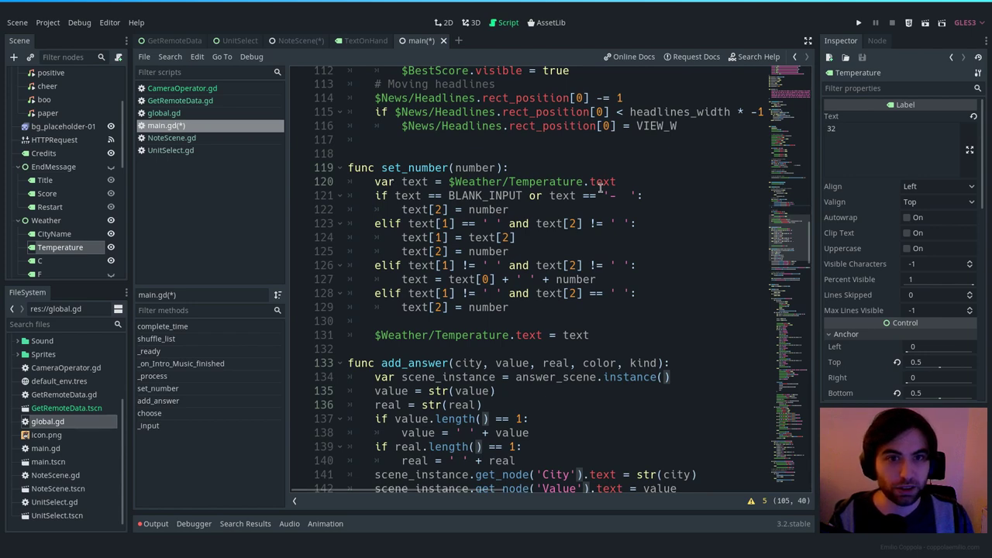
pyautogui.scroll(-1, 568, 209)
pyautogui.scroll(-1, 568, 208)
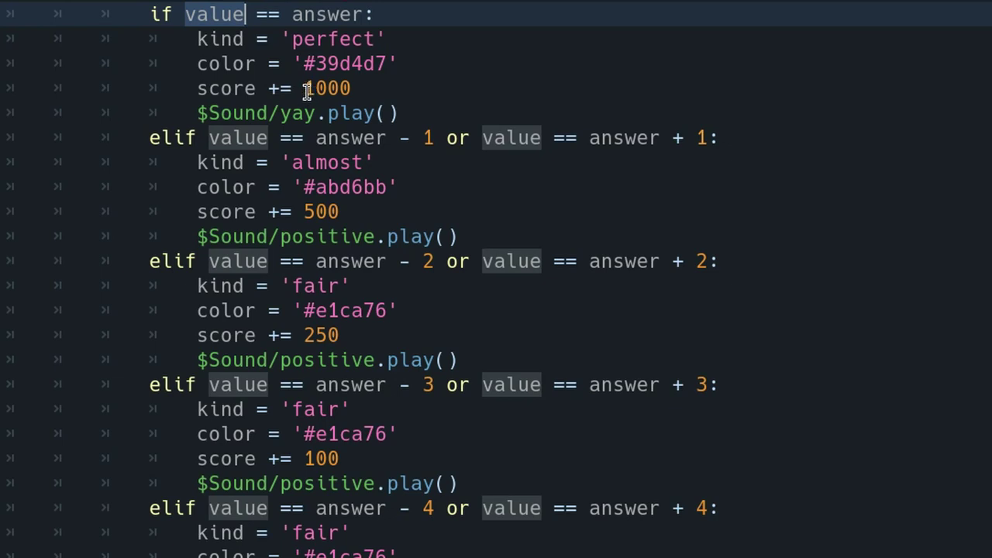
pyautogui.moveTo(306, 88); pyautogui.dragTo(361, 88)
pyautogui.click(361, 87)
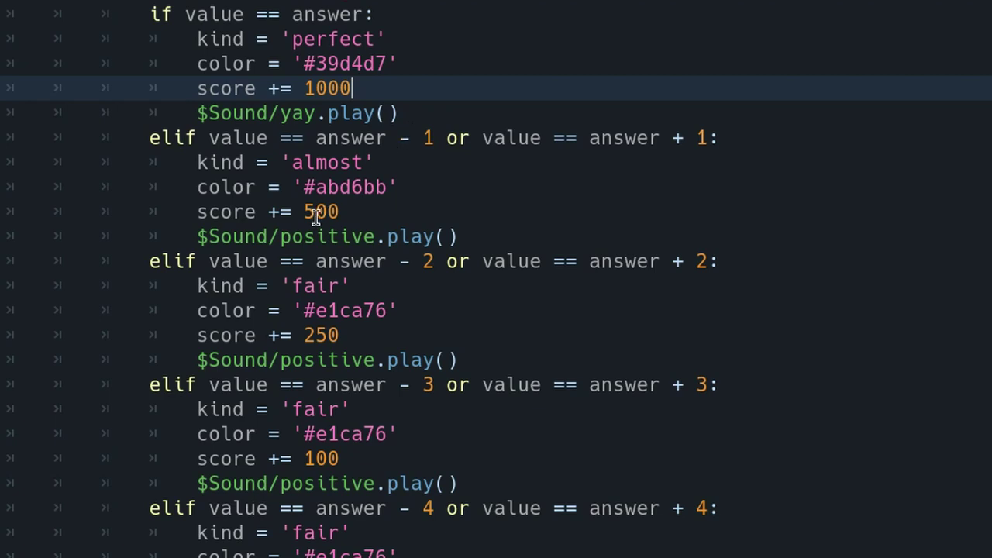
# Step: Point out the 500, 250, 100 and 50-point score lines and the off-by-three condition
pyautogui.click(343, 211)
pyautogui.scroll(-2, 442, 115)
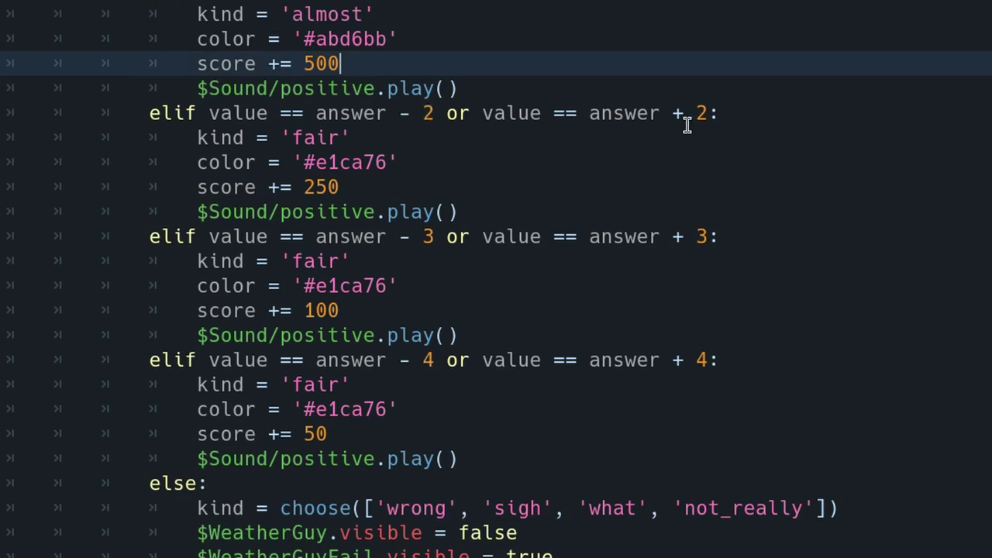
pyautogui.click(336, 187)
pyautogui.moveTo(425, 237); pyautogui.dragTo(630, 237)
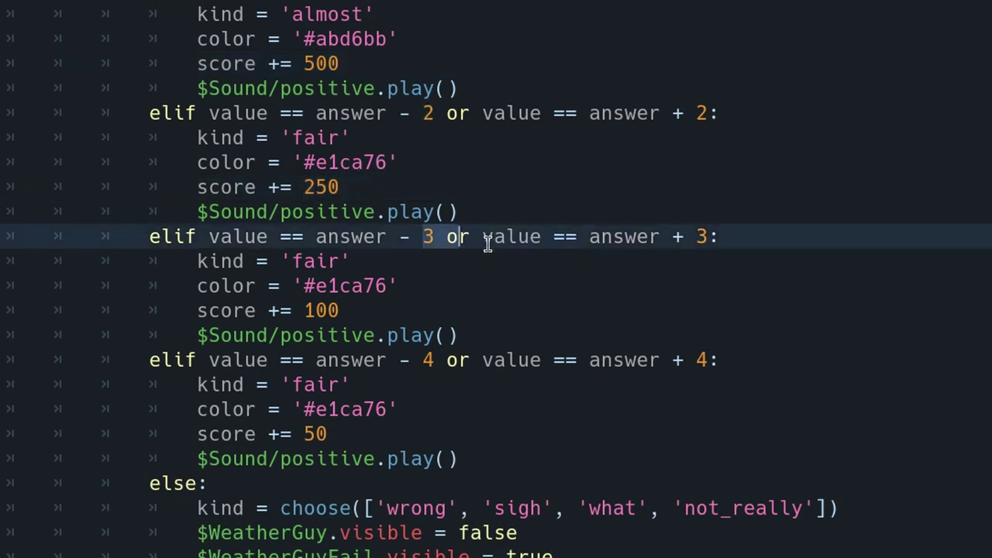
pyautogui.click(383, 310)
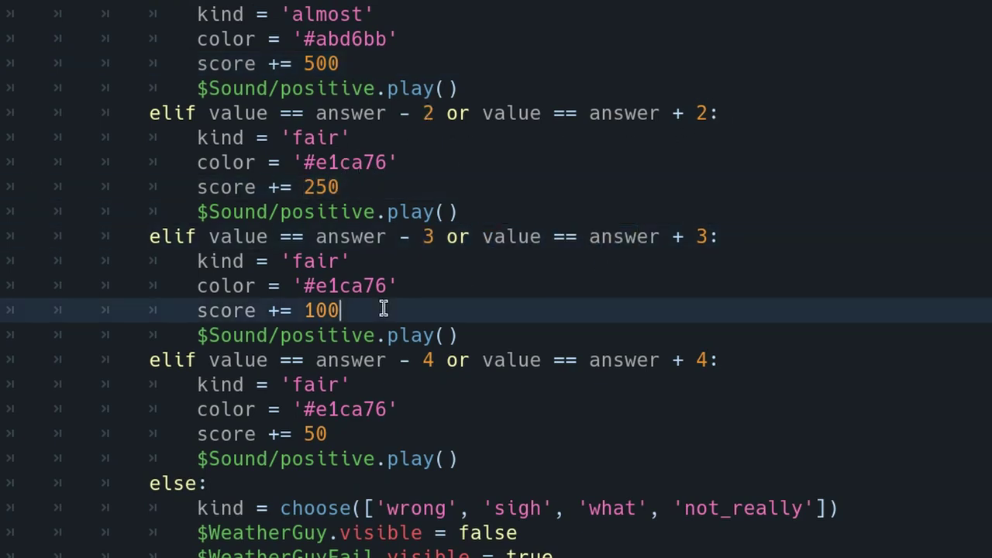
pyautogui.click(348, 434)
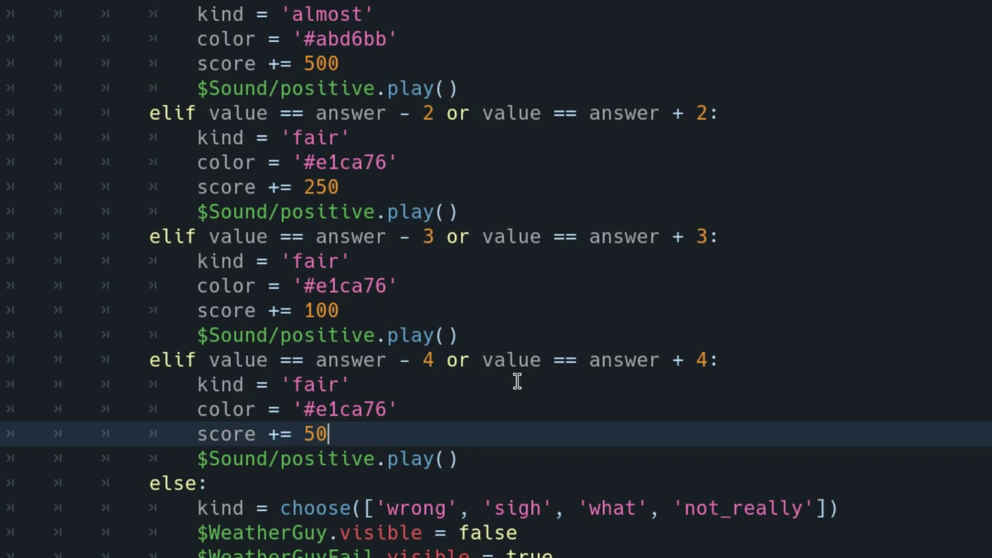
pyautogui.scroll(1, 517, 381)
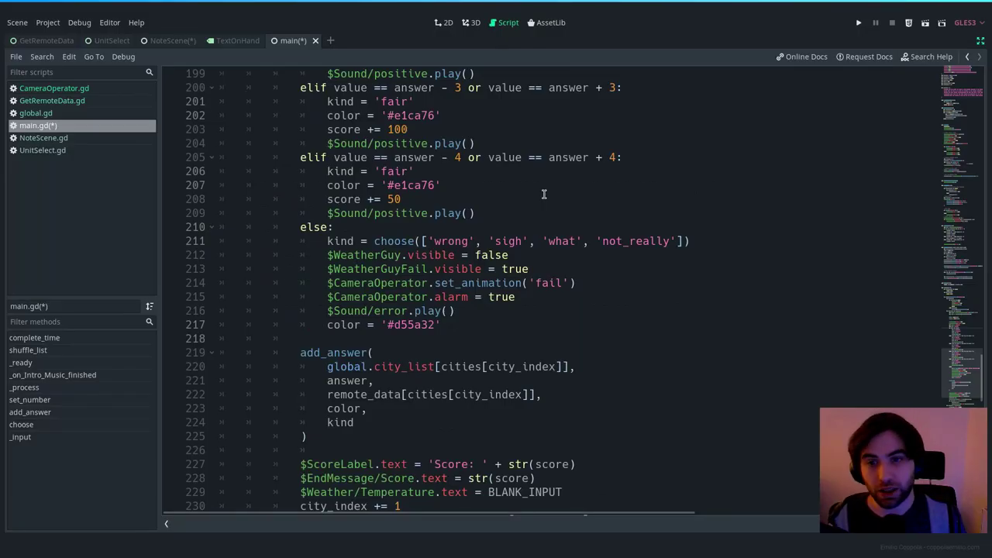
pyautogui.scroll(-1, 543, 194)
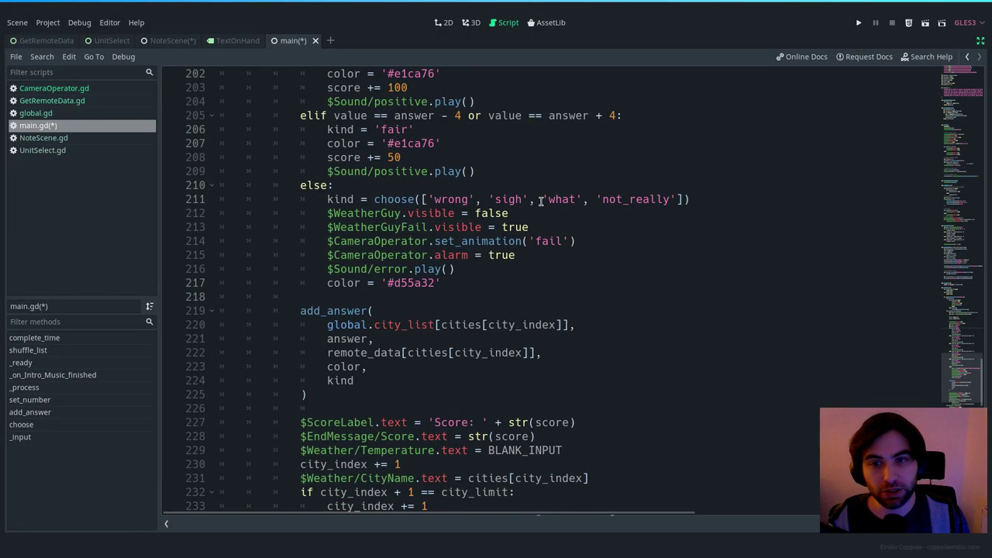
pyautogui.click(385, 310)
pyautogui.scroll(-1, 385, 310)
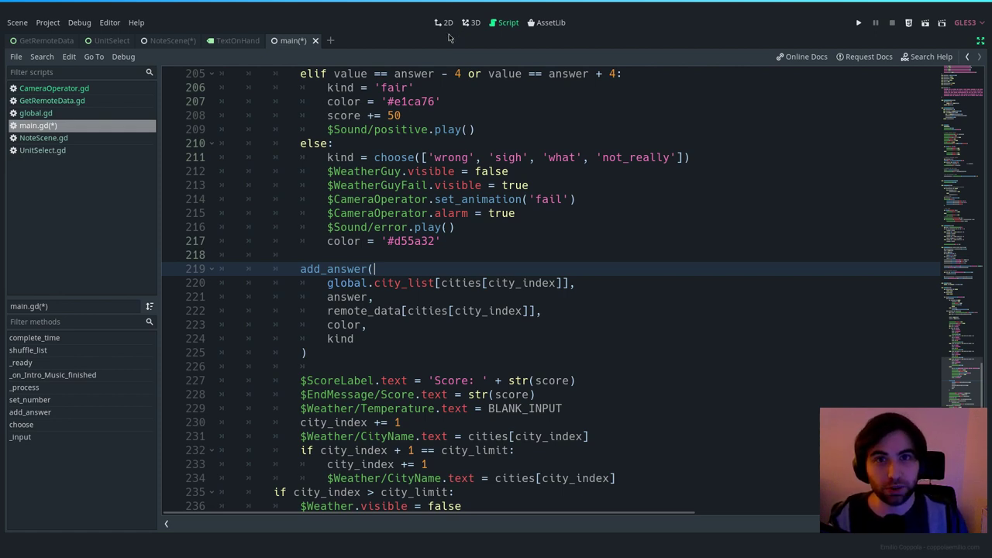
# Step: In the 2D scene, select the BER 20 24 label and restore the side docks
pyautogui.click(444, 23)
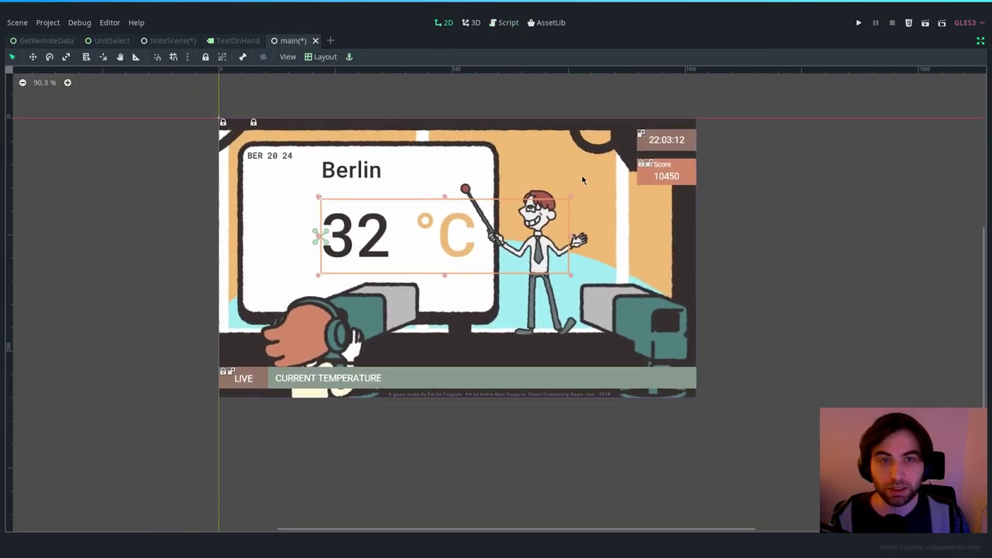
pyautogui.scroll(2, 316, 190)
pyautogui.scroll(2, 316, 190)
pyautogui.click(244, 150)
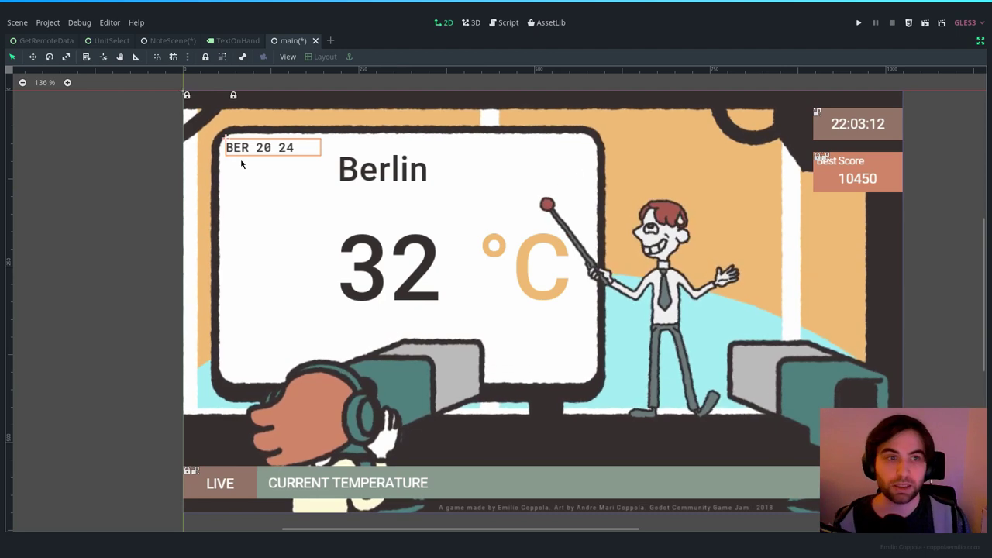
pyautogui.scroll(-3, 241, 163)
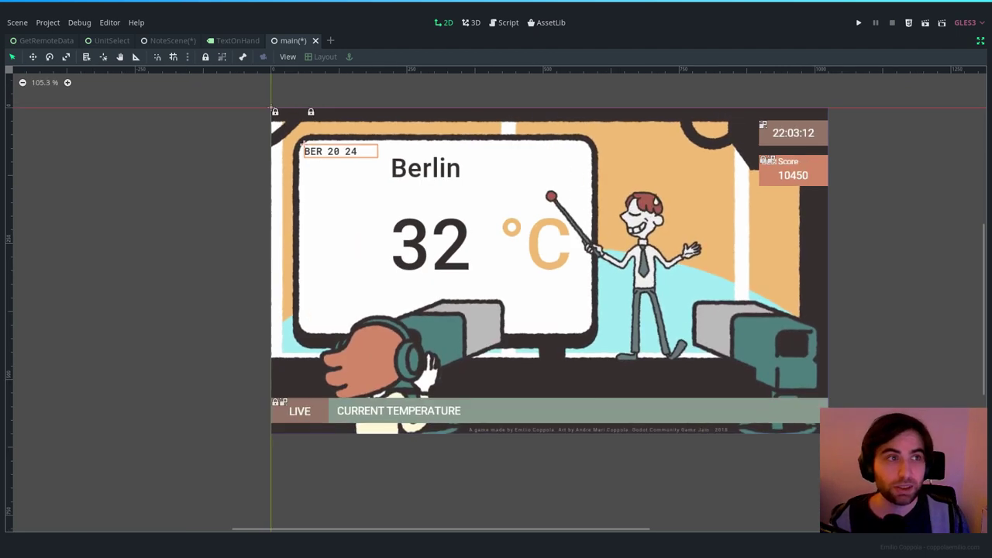
pyautogui.hotkey('ctrl', 'shift', 'F11')
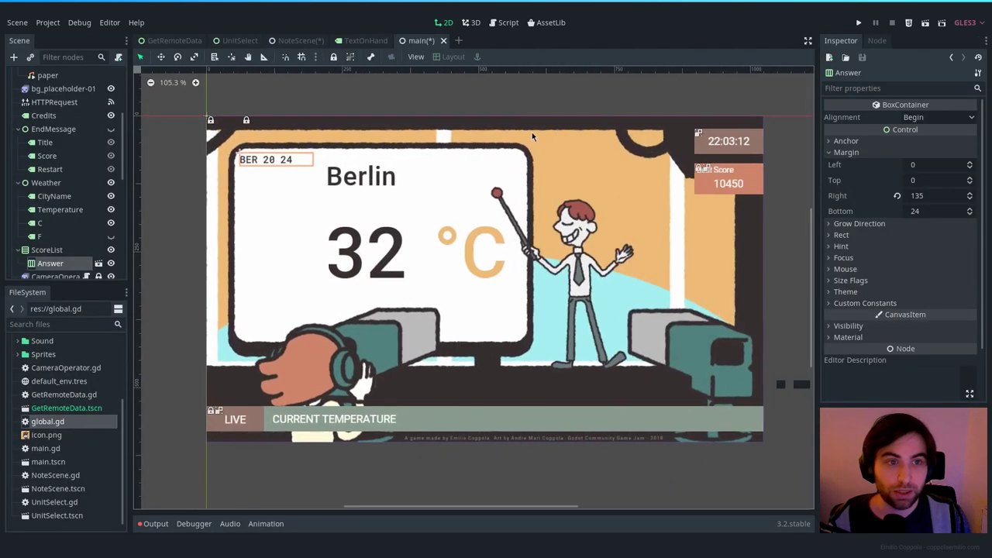
pyautogui.moveTo(527, 136); pyautogui.dragTo(539, 132, button='middle')
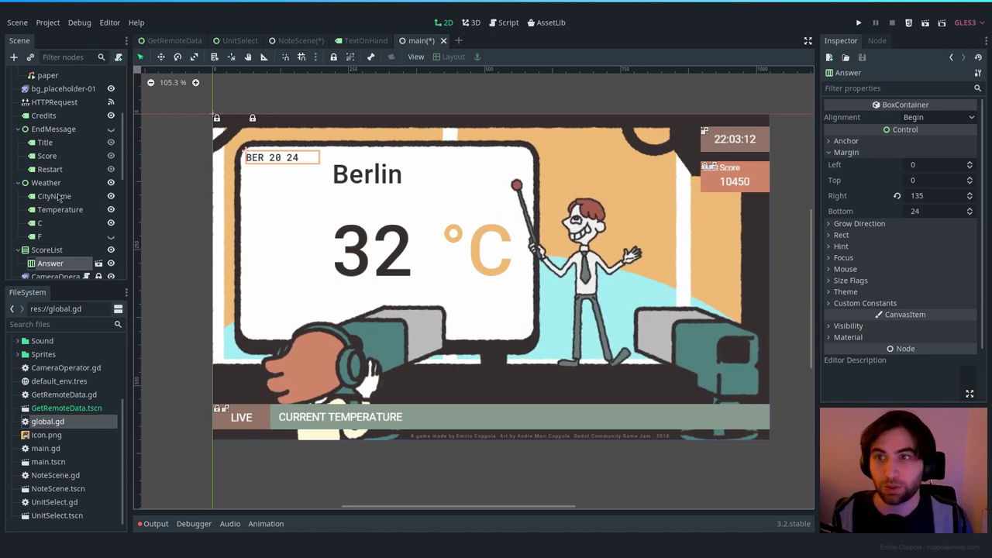
# Step: Show the Hand node holding the end-message note, then hide it again
pyautogui.scroll(-2, 39, 196)
pyautogui.scroll(-2, 46, 198)
pyautogui.scroll(-2, 74, 199)
pyautogui.scroll(-2, 74, 199)
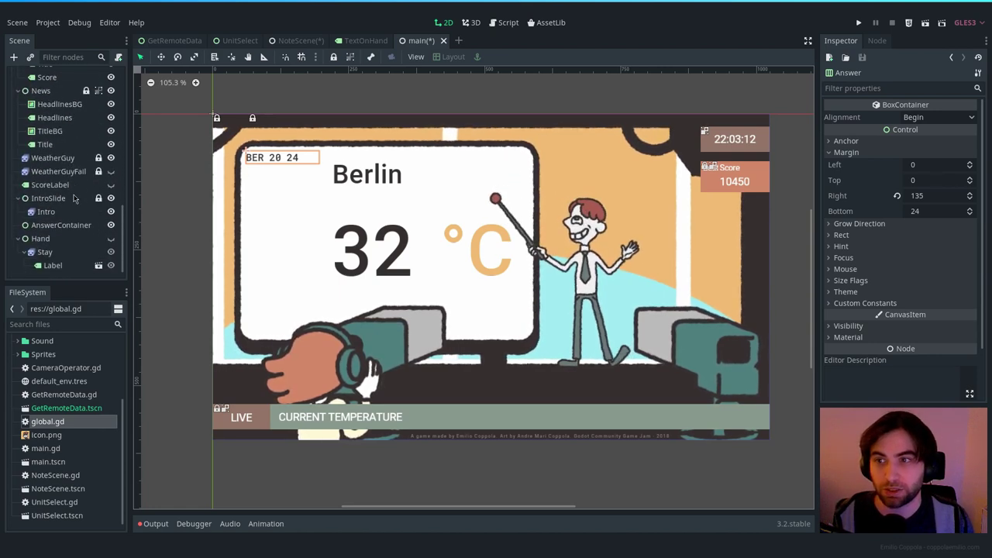
pyautogui.click(111, 239)
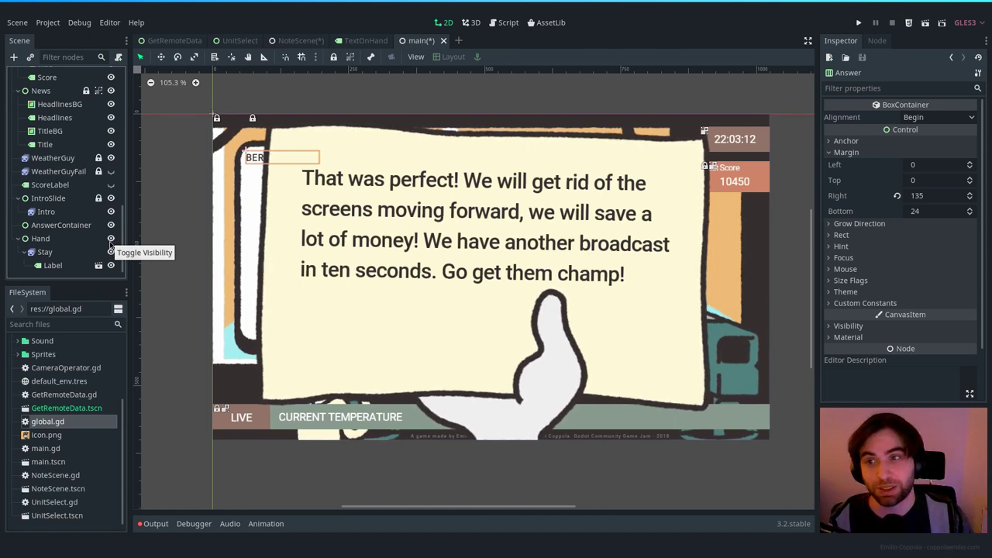
pyautogui.click(110, 238)
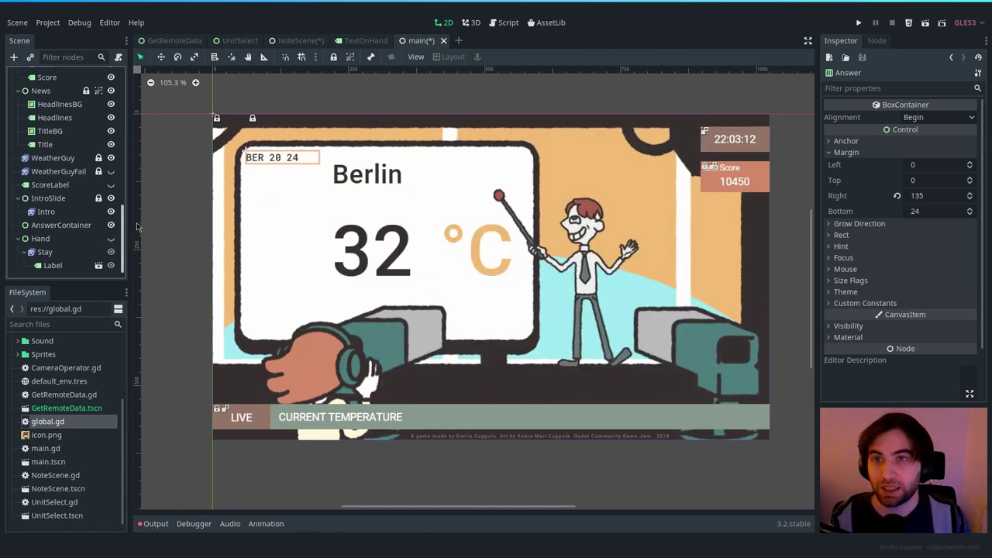
pyautogui.click(503, 23)
pyautogui.scroll(-4, 796, 421)
pyautogui.scroll(-5, 796, 420)
pyautogui.scroll(-5, 796, 421)
pyautogui.scroll(2, 796, 421)
pyautogui.scroll(20, 796, 421)
pyautogui.hotkey('ctrl', 'shift', 'F11')
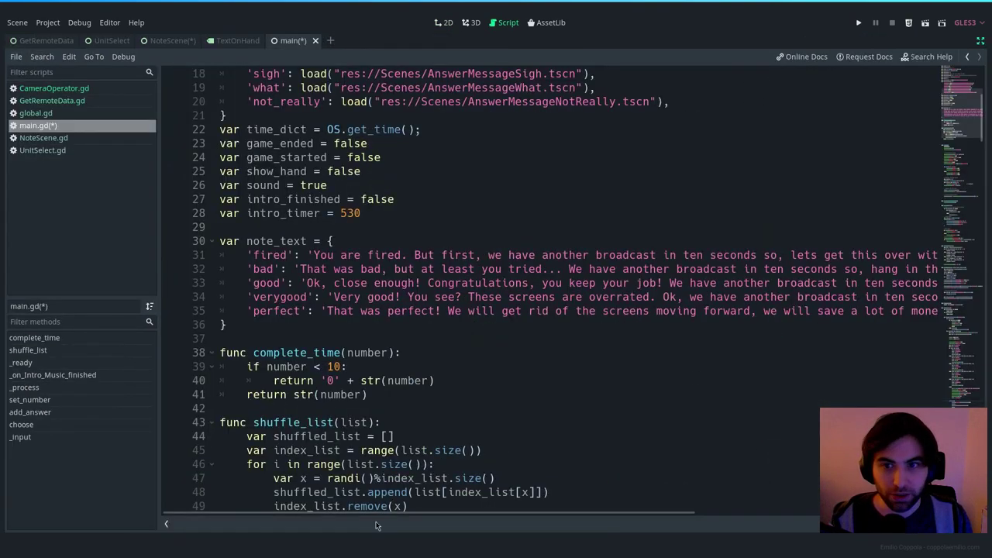
pyautogui.moveTo(376, 513); pyautogui.dragTo(431, 520)
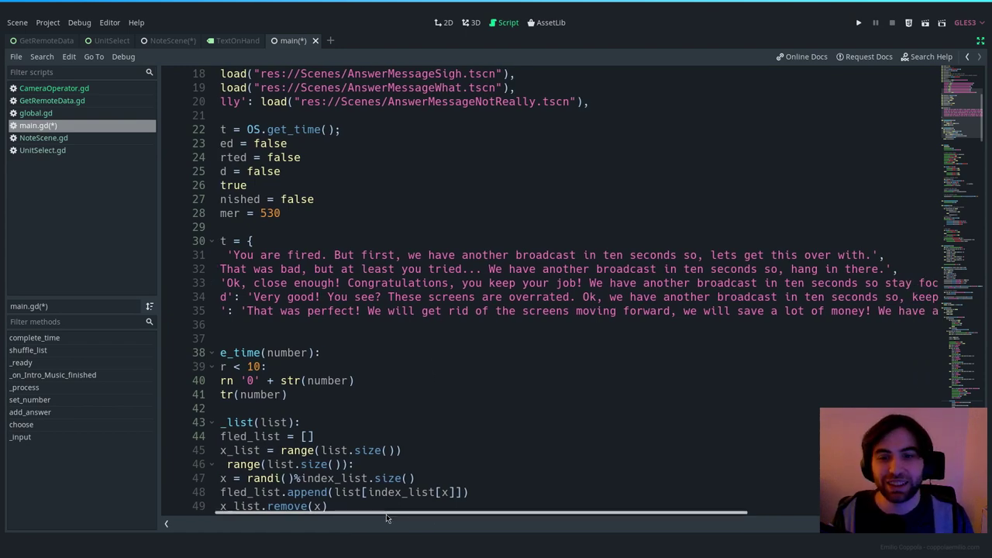
pyautogui.moveTo(386, 514); pyautogui.dragTo(333, 512)
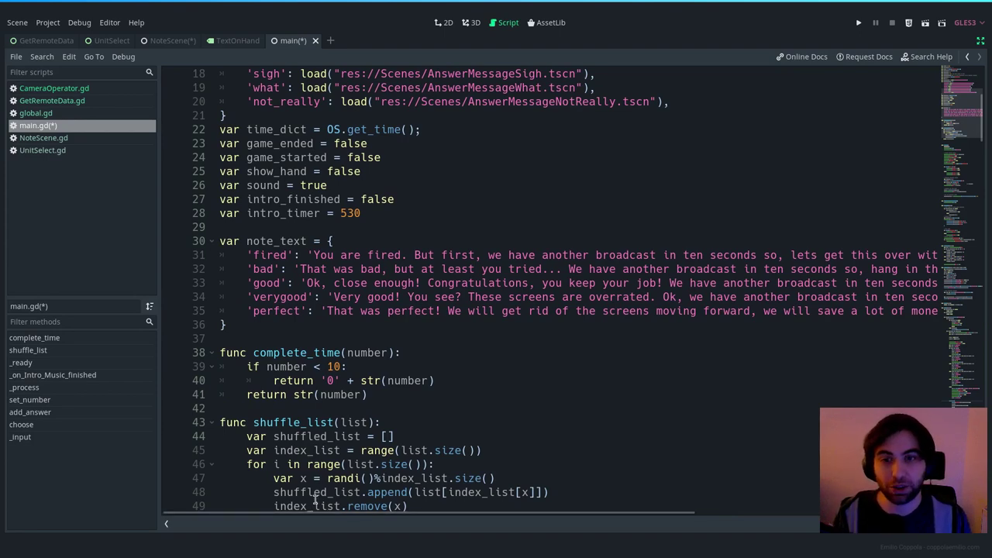
pyautogui.hotkey('ctrl', 'shift', 'F11')
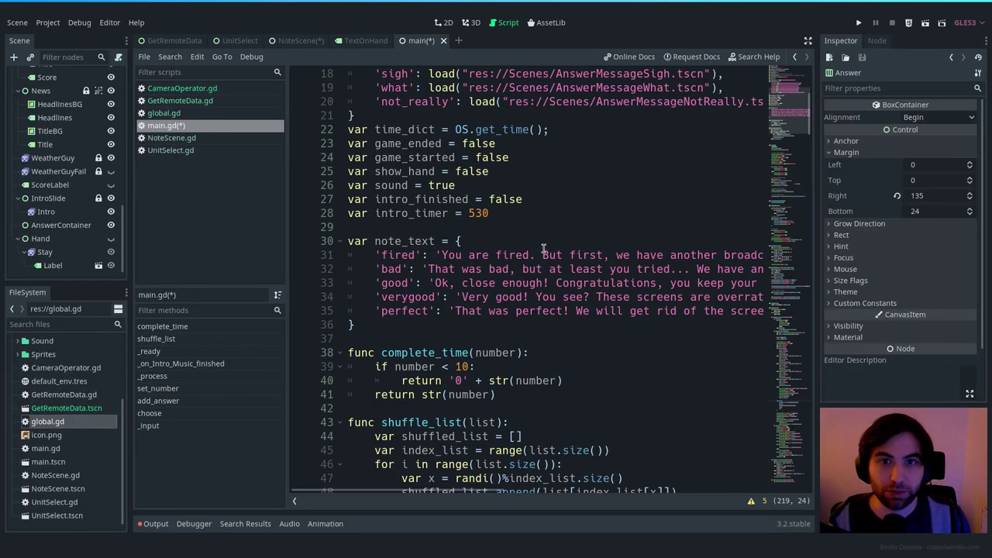
pyautogui.click(40, 238)
pyautogui.hotkey('ctrl', 'F1')
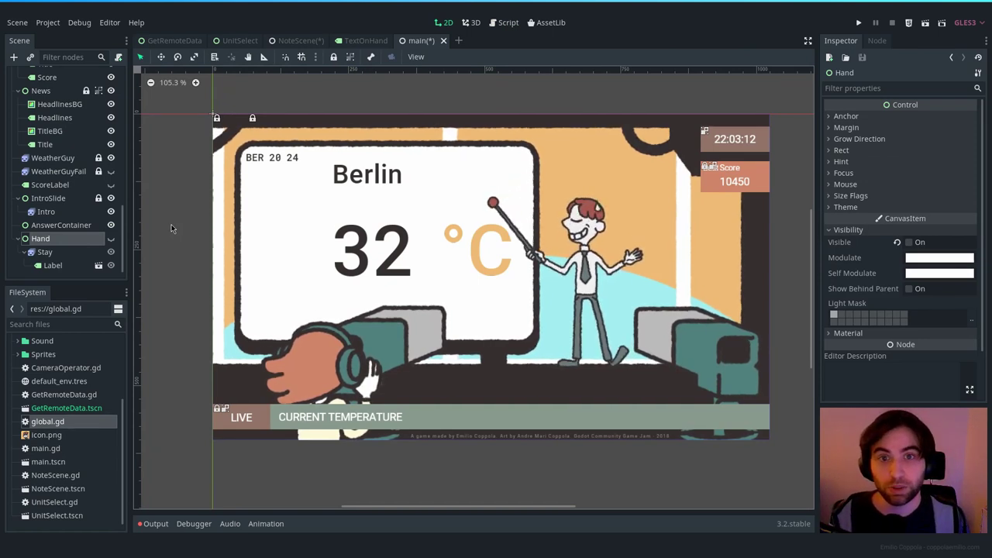
pyautogui.hotkey('ctrl', 'F3')
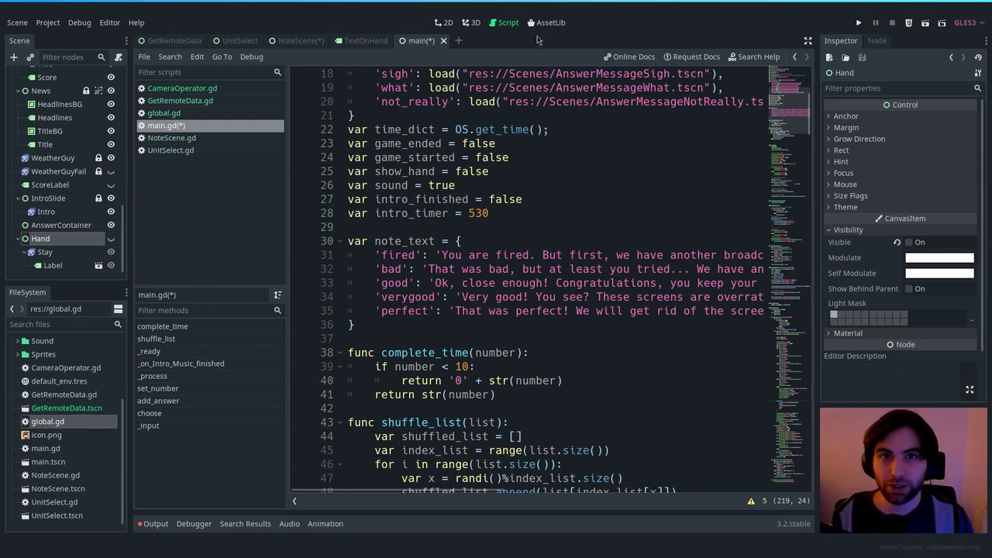
pyautogui.hotkey('alt', 'Left')
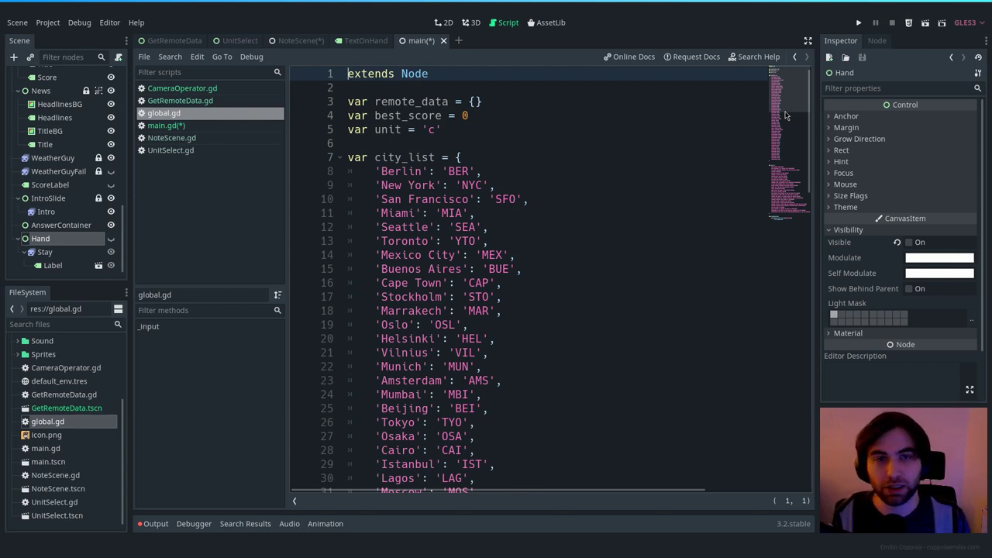
pyautogui.click(191, 128)
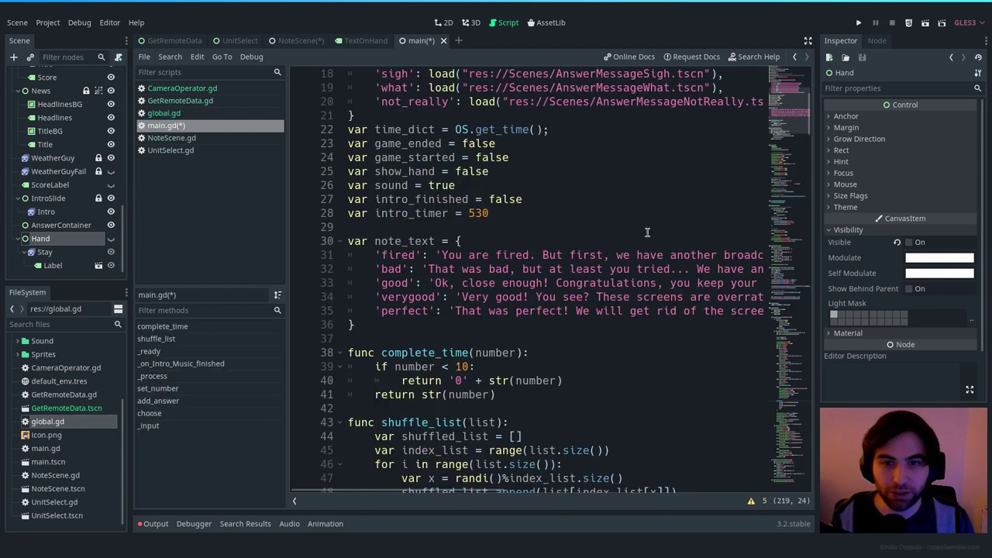
pyautogui.scroll(-5, 647, 234)
pyautogui.scroll(-4, 647, 241)
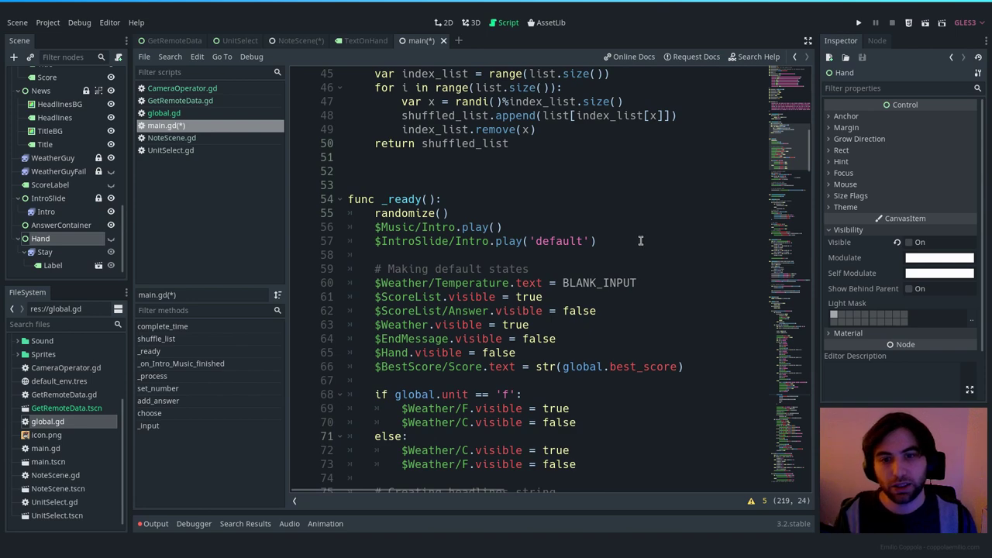
pyautogui.scroll(-3, 612, 245)
pyautogui.moveTo(529, 268); pyautogui.dragTo(408, 269)
pyautogui.click(441, 269)
# Step: Select the °C label and toggle the °C and °F labels' visibility
pyautogui.click(447, 24)
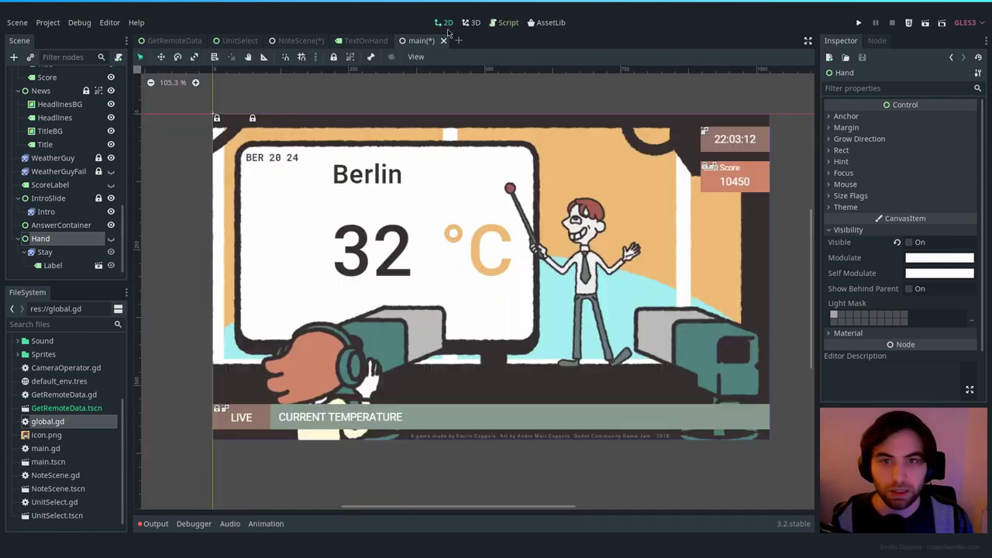
pyautogui.click(456, 233)
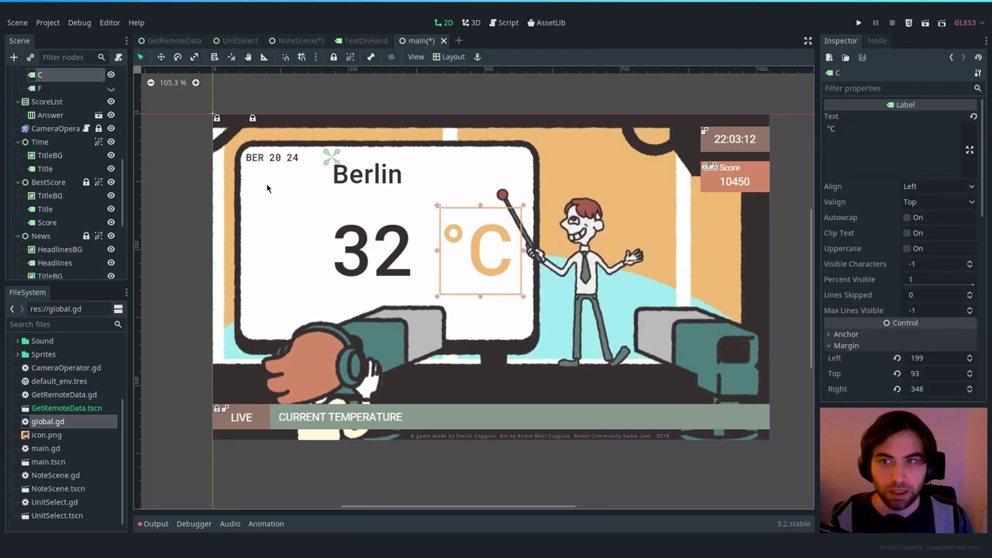
pyautogui.scroll(5, 108, 140)
pyautogui.click(111, 127)
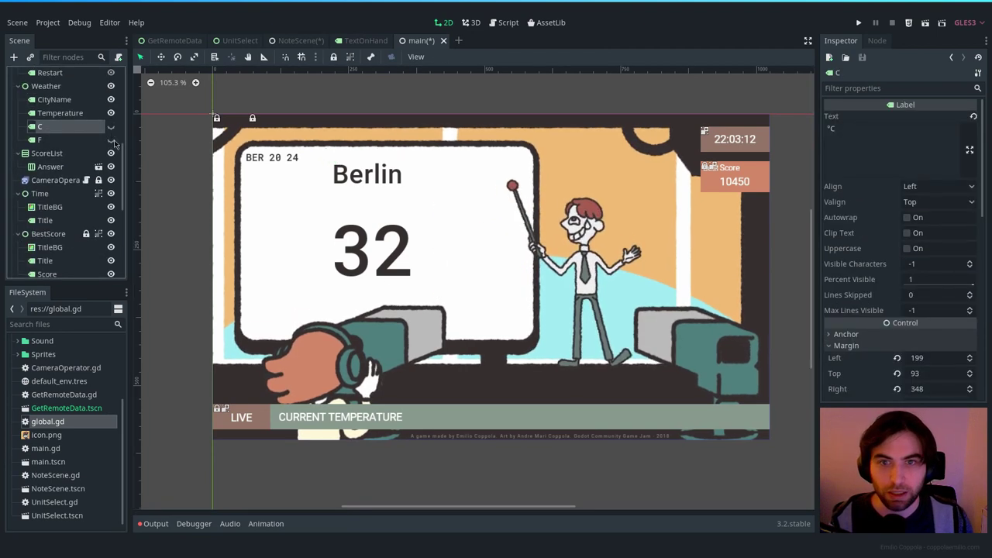
pyautogui.click(111, 140)
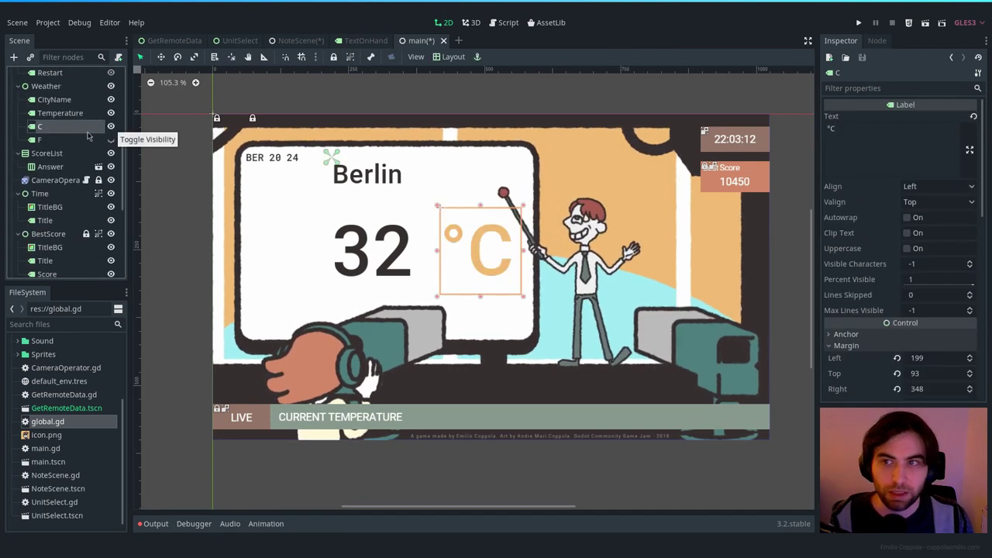
# Step: Make °C visible again, select the Weather container, and open the itch.io jam results
pyautogui.doubleClick(66, 126)
pyautogui.press('Return')
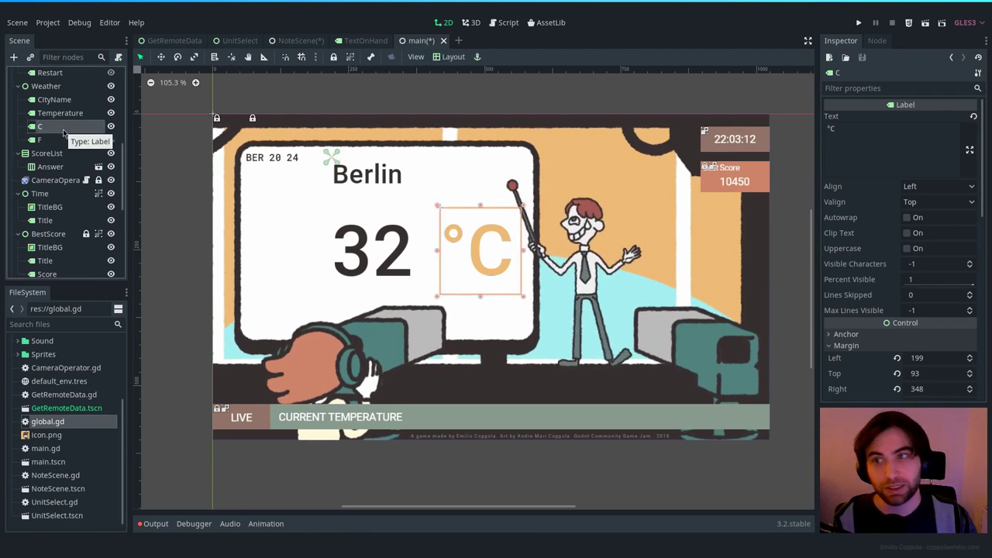
pyautogui.click(48, 86)
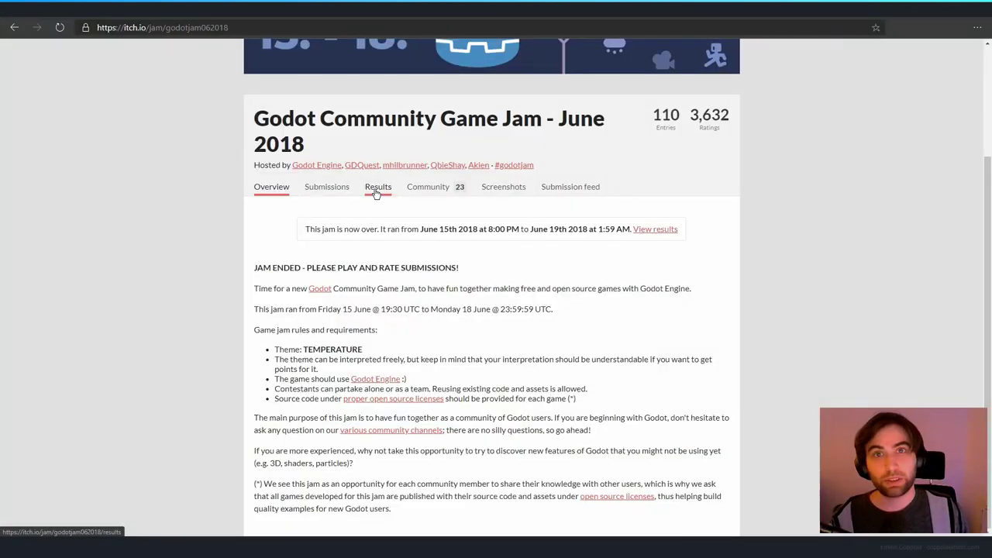
pyautogui.click(377, 189)
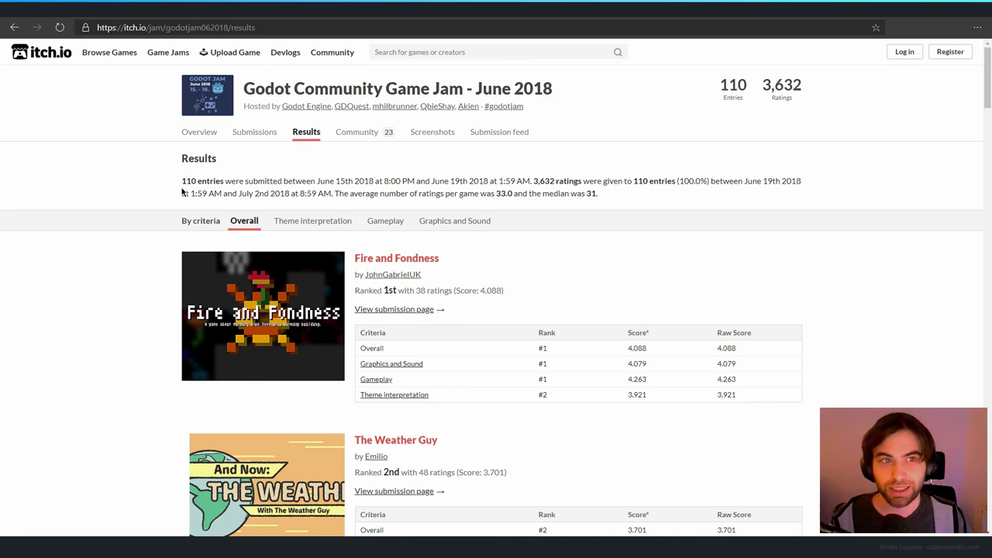
pyautogui.scroll(-1, 182, 192)
pyautogui.scroll(-2, 183, 193)
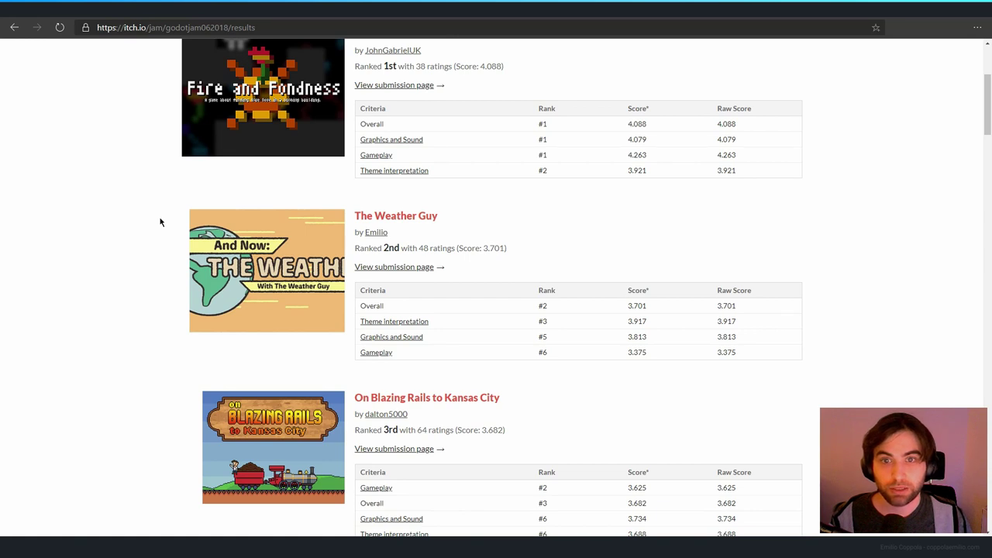
pyautogui.moveTo(388, 232); pyautogui.dragTo(359, 232)
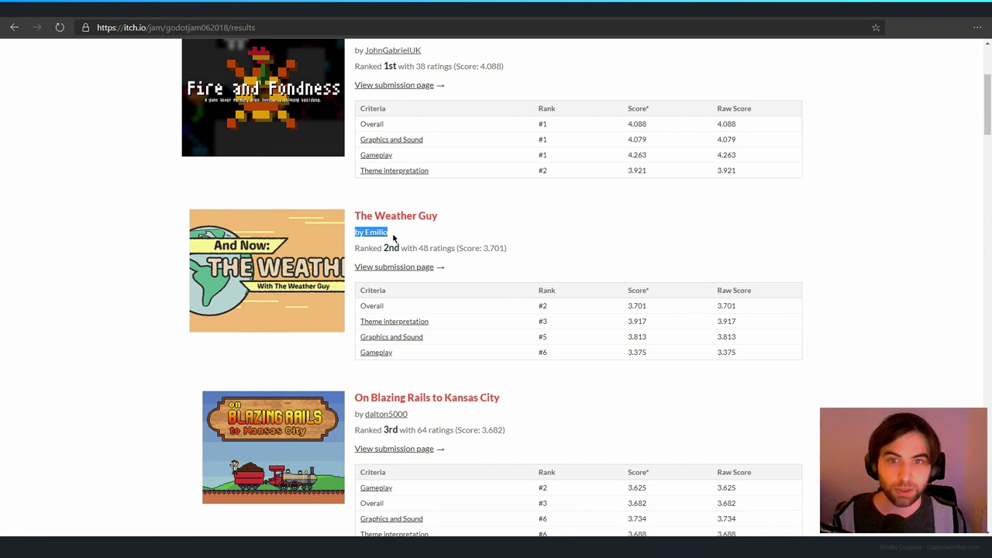
pyautogui.click(393, 238)
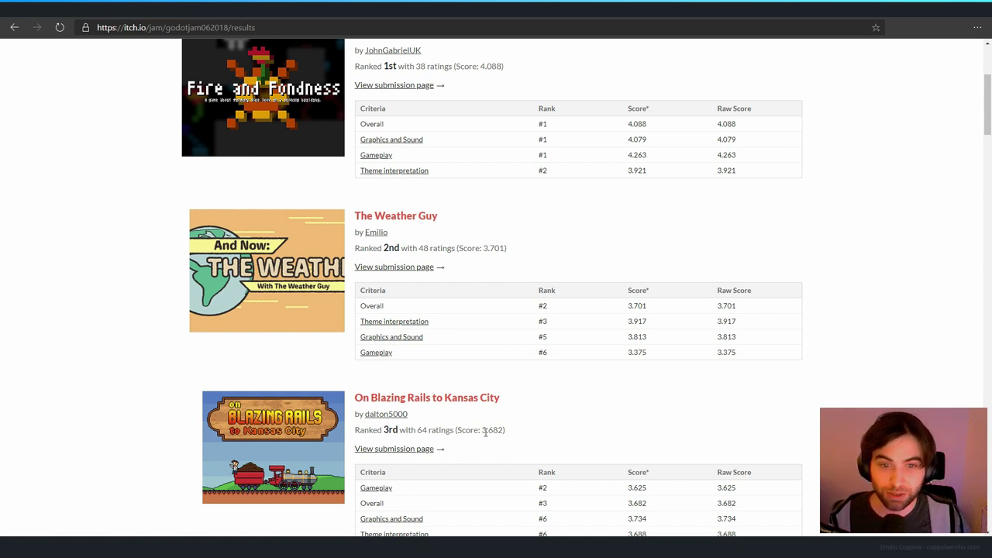
pyautogui.moveTo(504, 430); pyautogui.dragTo(488, 429)
pyautogui.click(553, 439)
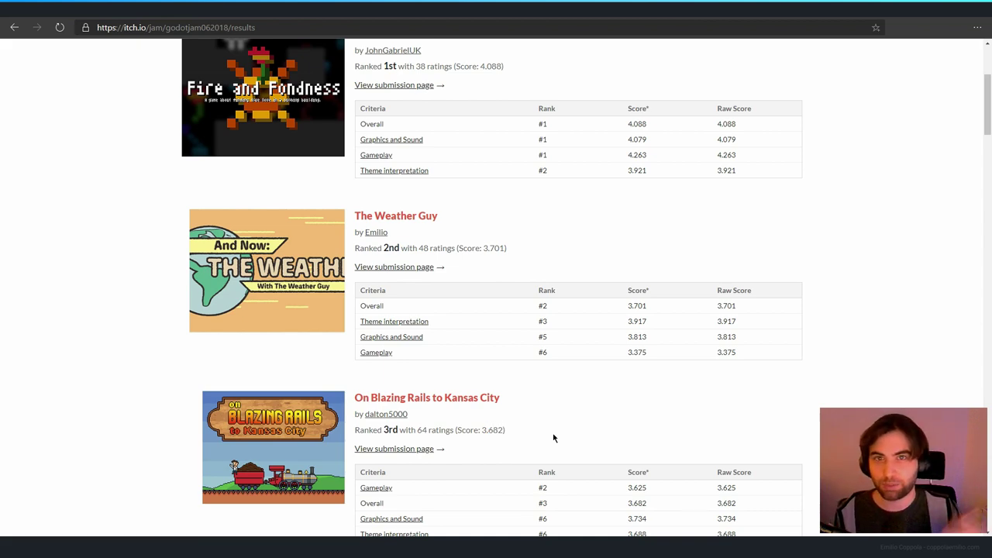
pyautogui.scroll(2, 553, 439)
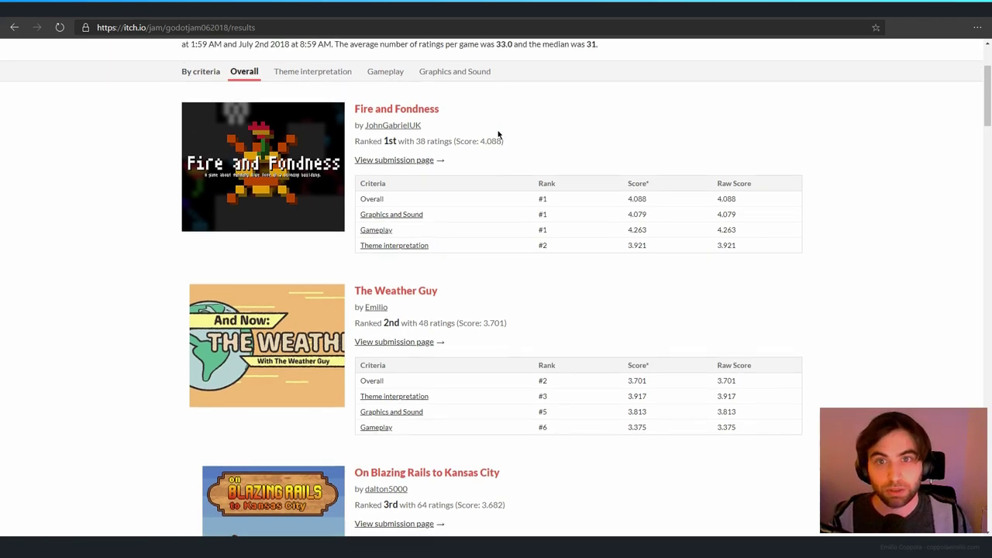
pyautogui.scroll(2, 498, 132)
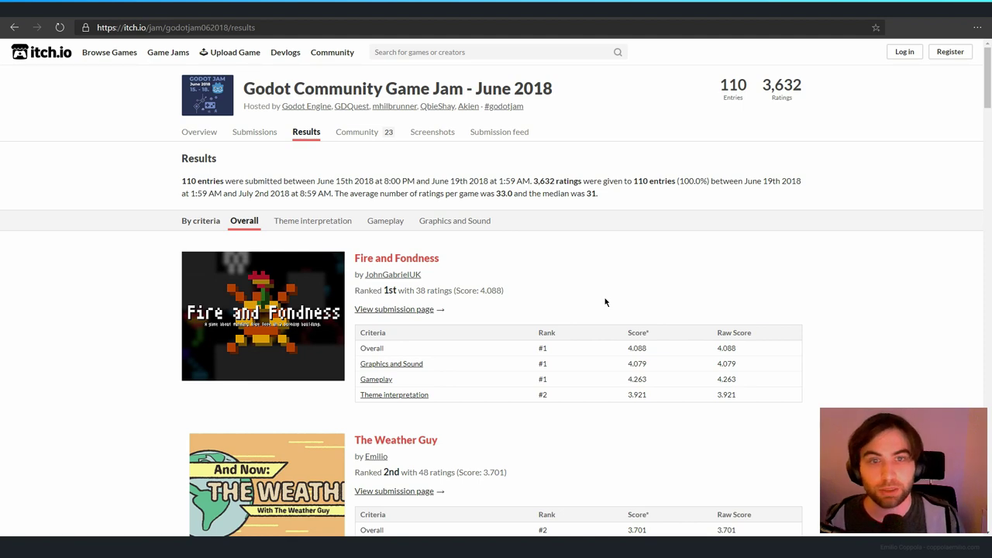
pyautogui.scroll(-1, 597, 307)
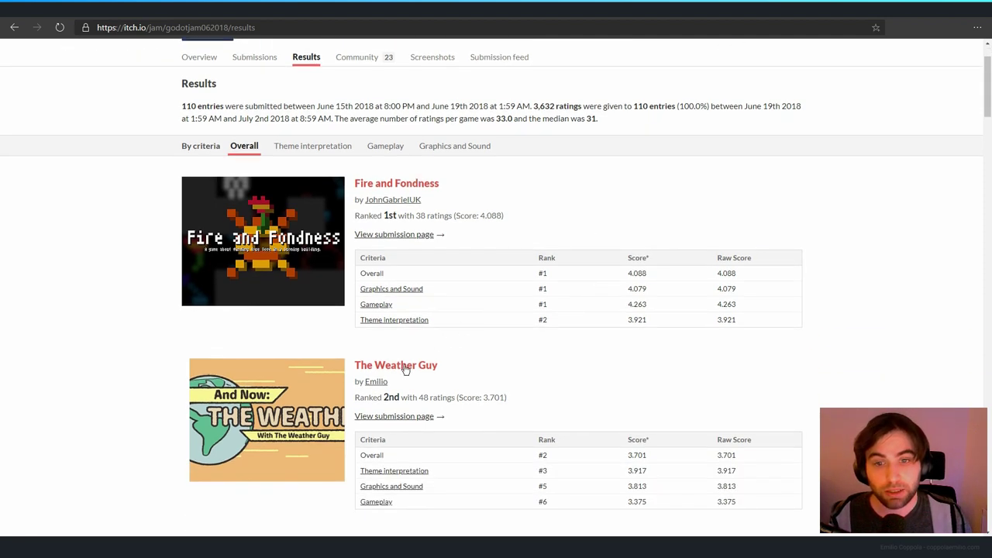
# Step: Open The Weather Guy's itch.io game page from the jam results list
pyautogui.click(406, 368)
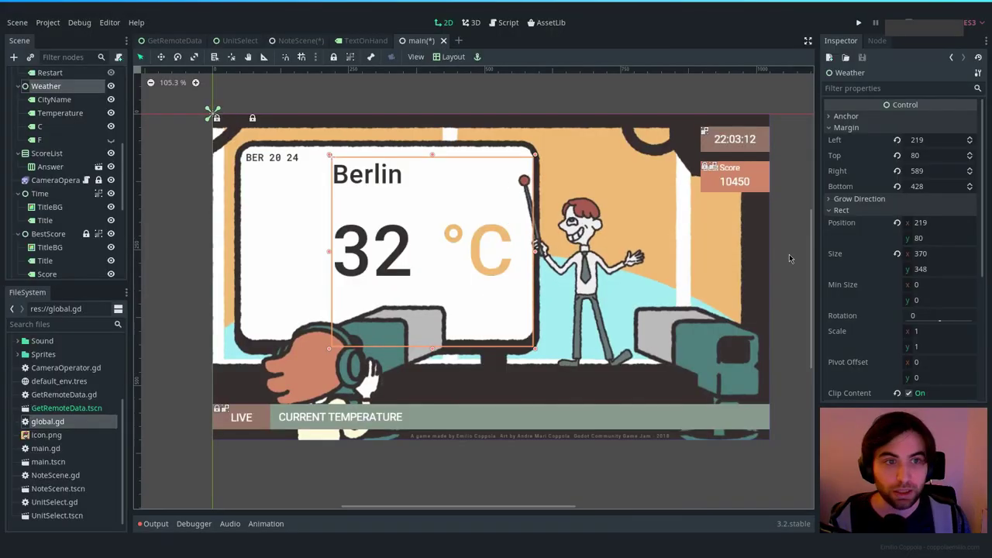
# Step: Switch via the TextOnHand scene to the GetRemoteData scene showing 'Loading weather information...'
pyautogui.click(789, 255)
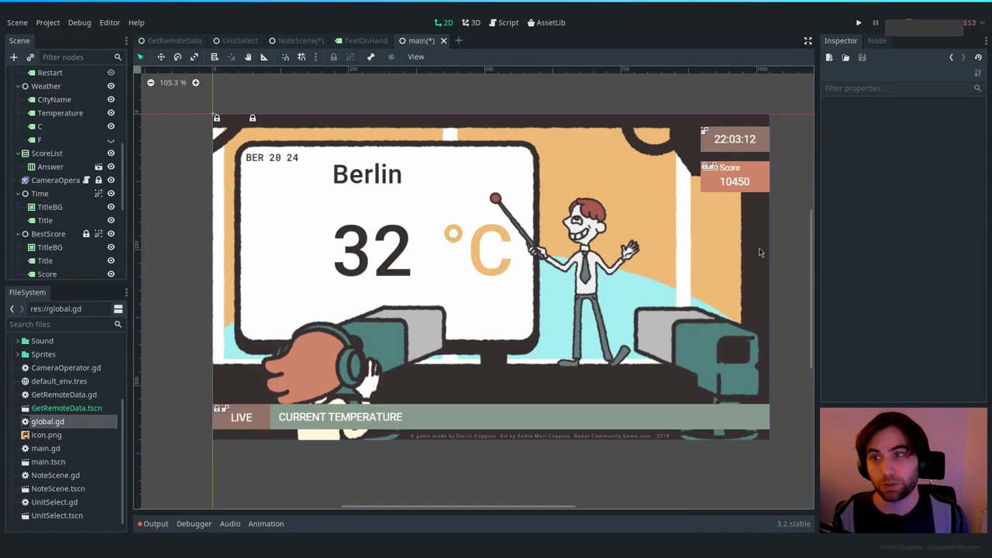
pyautogui.scroll(3, 75, 124)
pyautogui.scroll(3, 75, 124)
pyautogui.click(363, 43)
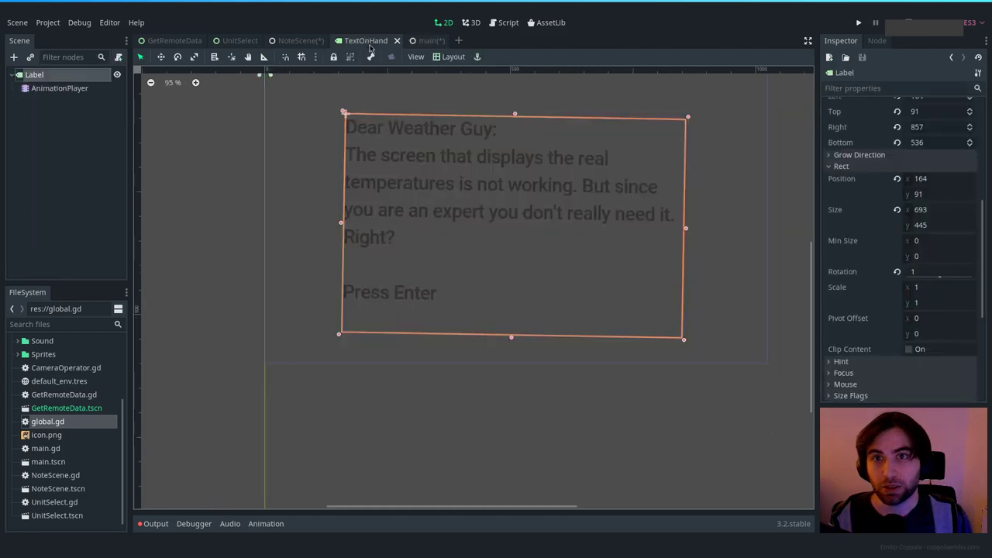
pyautogui.click(176, 42)
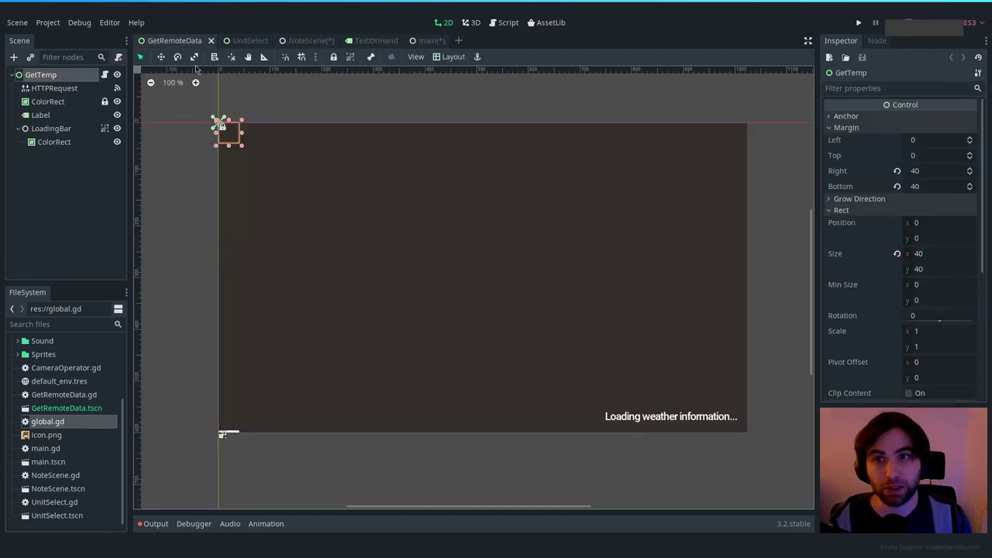
pyautogui.click(182, 117)
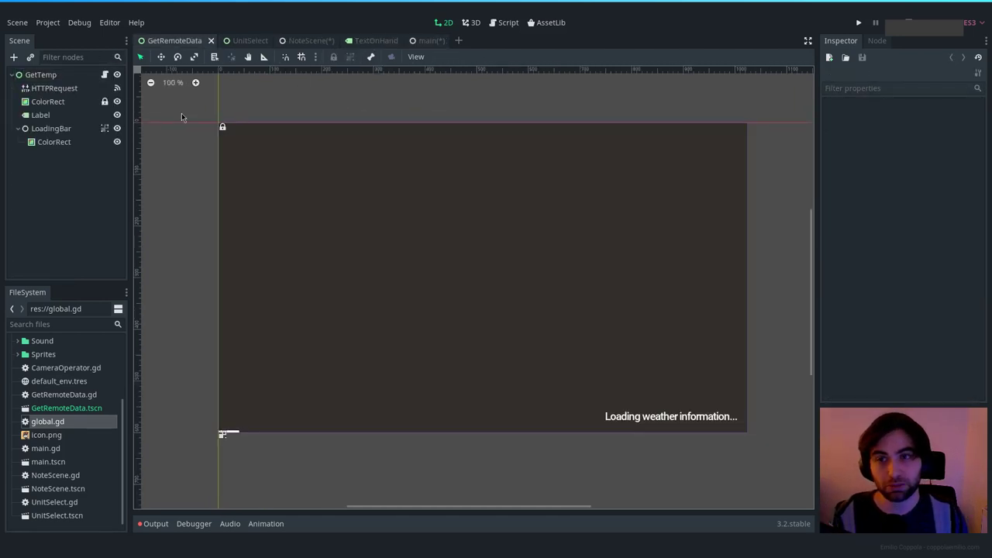